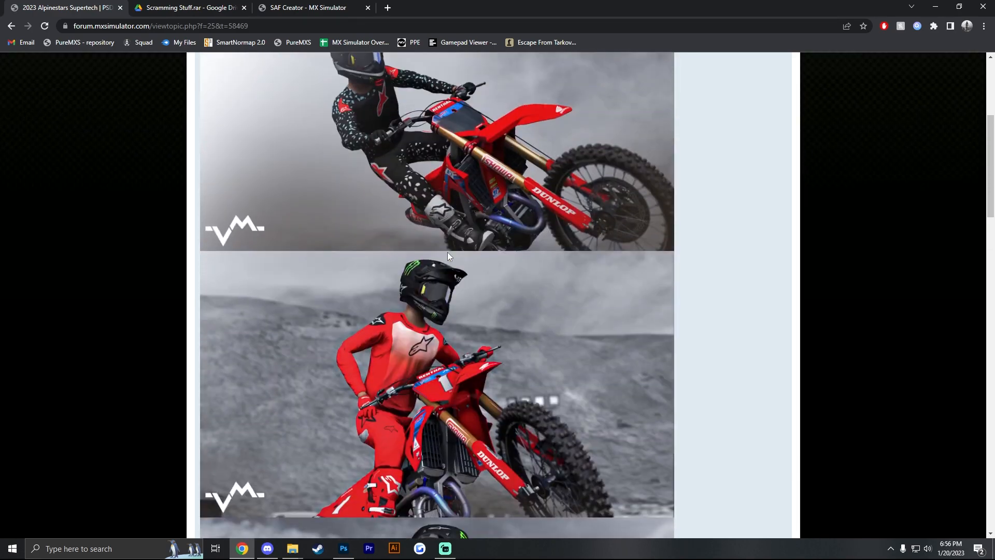
- Review the 2023 Alpinestars Supertech forum post, covering its gear preview images, colorway list and SAF/PSD download link
scroll(437, 245, "down", 2)
scroll(431, 250, "down", 9)
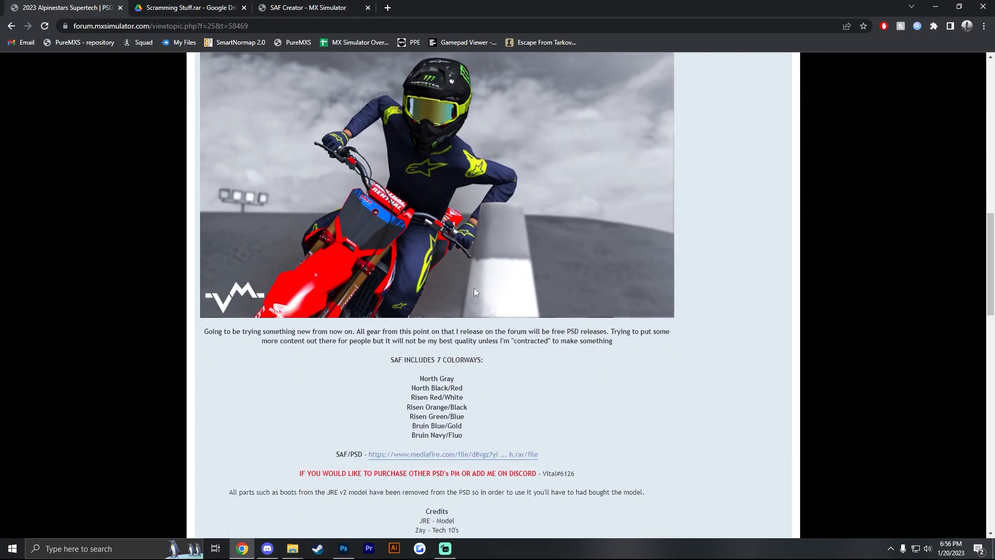
scroll(415, 285, "down", 2)
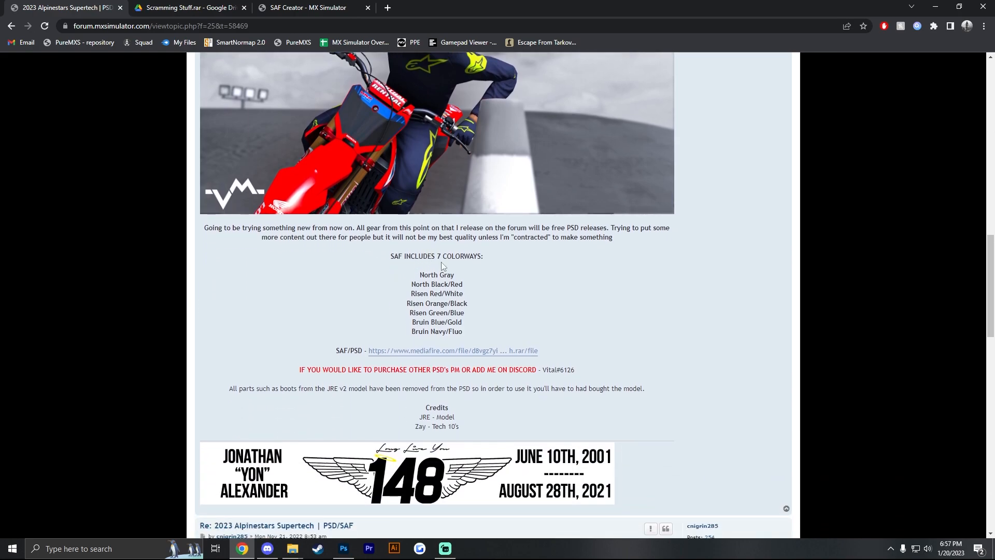
scroll(457, 285, "up", 15)
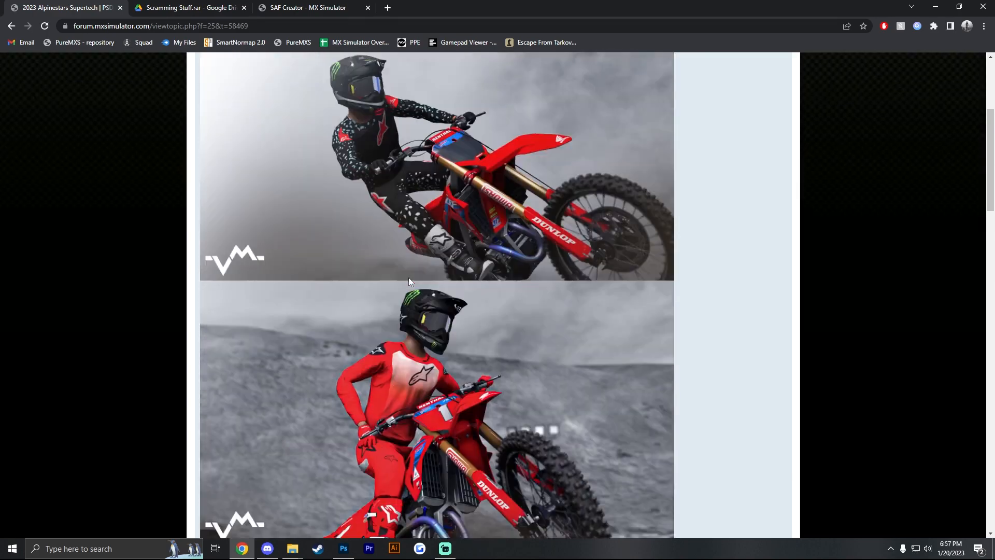
scroll(388, 249, "down", 14)
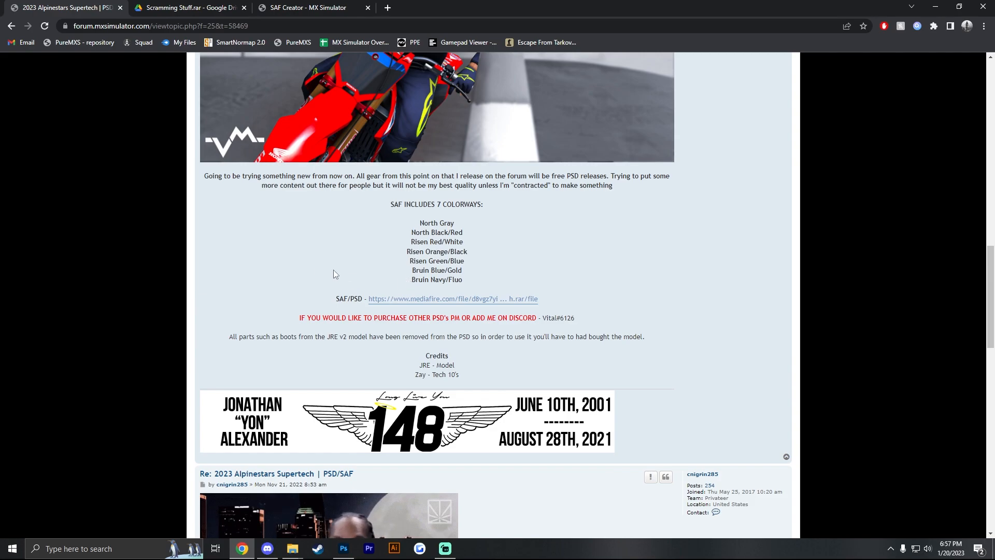
scroll(431, 279, "up", 10)
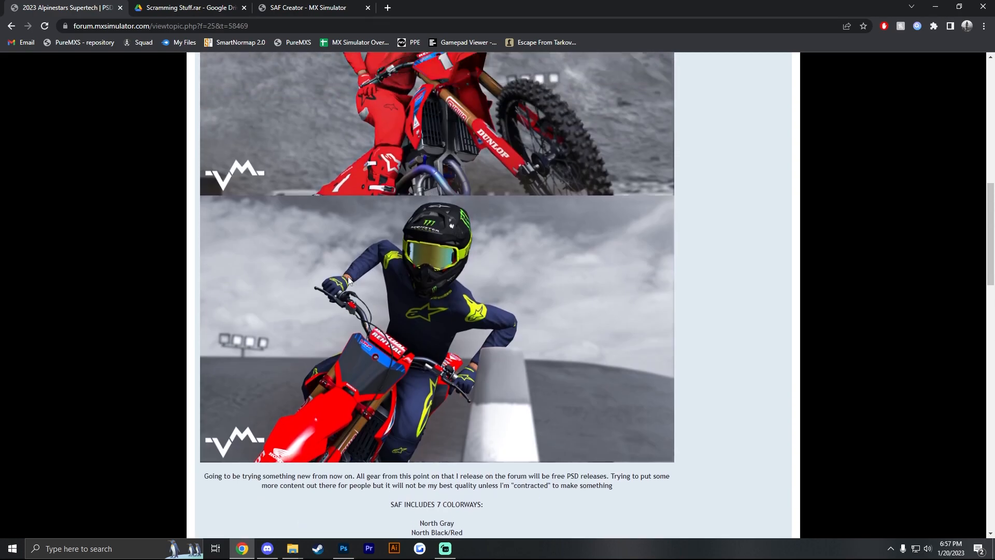
- Switch to Photoshop, hide the DISABLE layer, and expand the DIFFUSE group down to the contents of Jersey
left_click(342, 548)
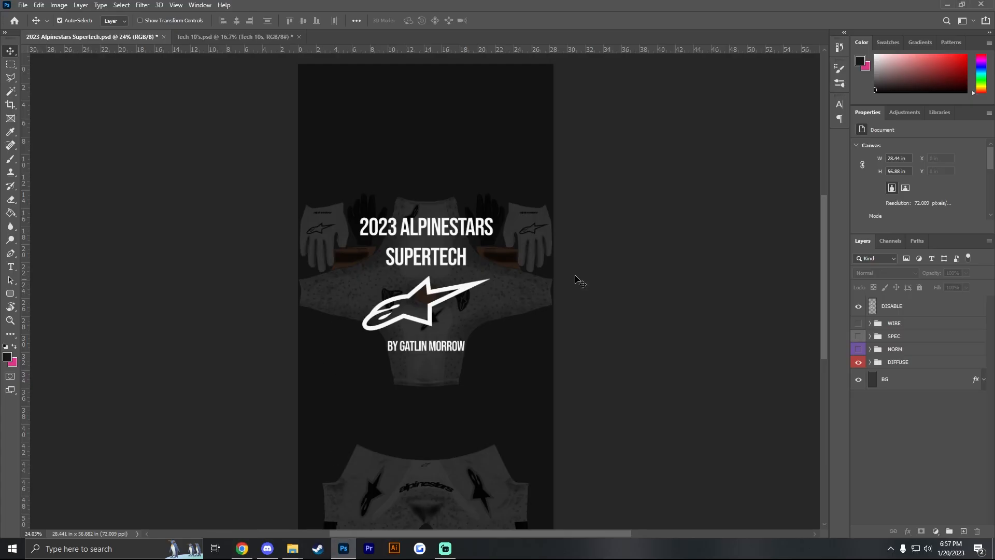
left_click(858, 307)
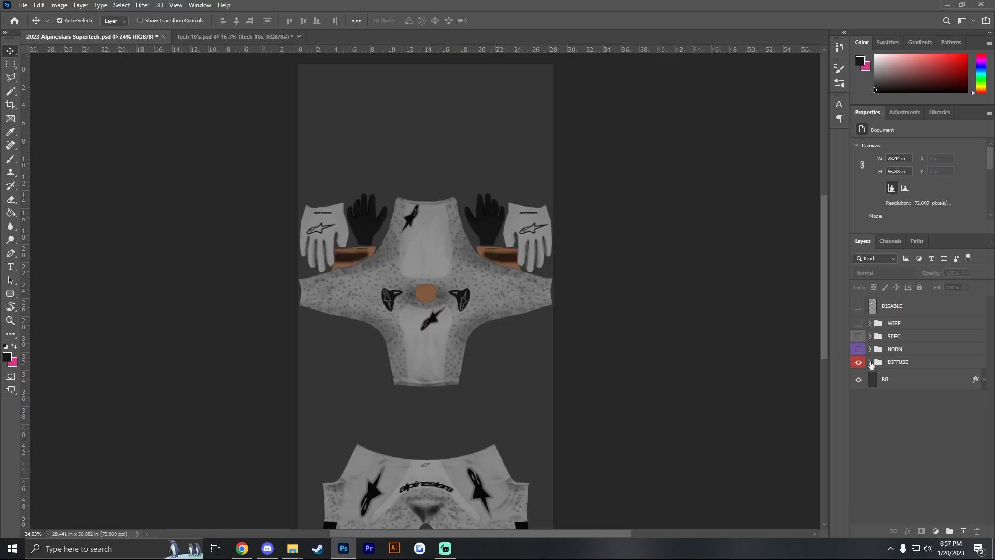
left_click(870, 362)
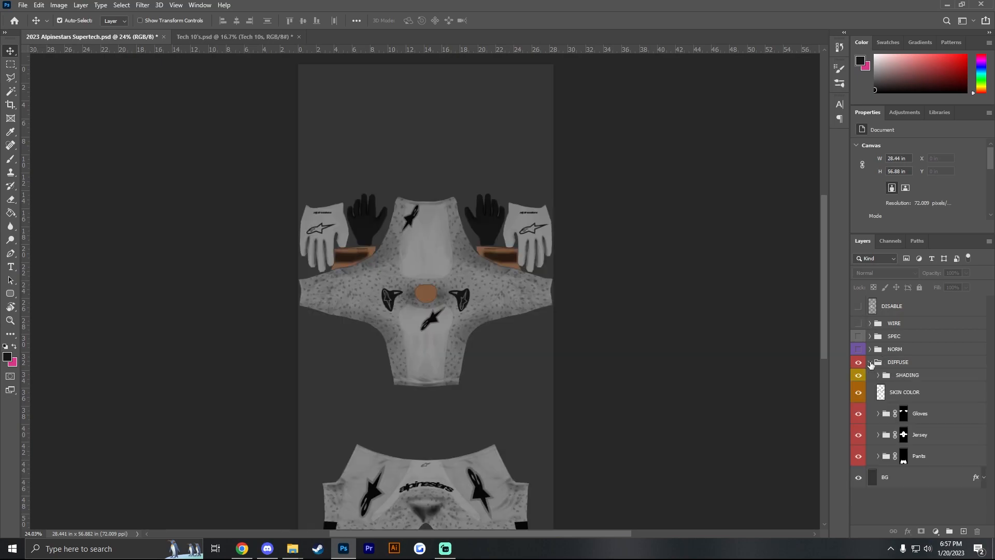
left_click(877, 435)
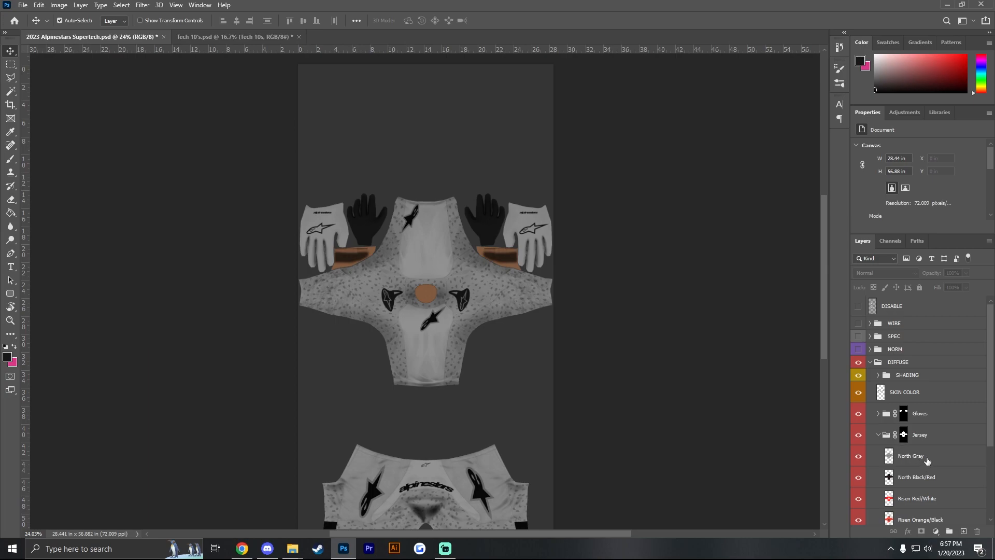
- Create a layer group called "Name and Number" above the North Gray layer inside the Jersey group
left_click(929, 460)
left_click(949, 531)
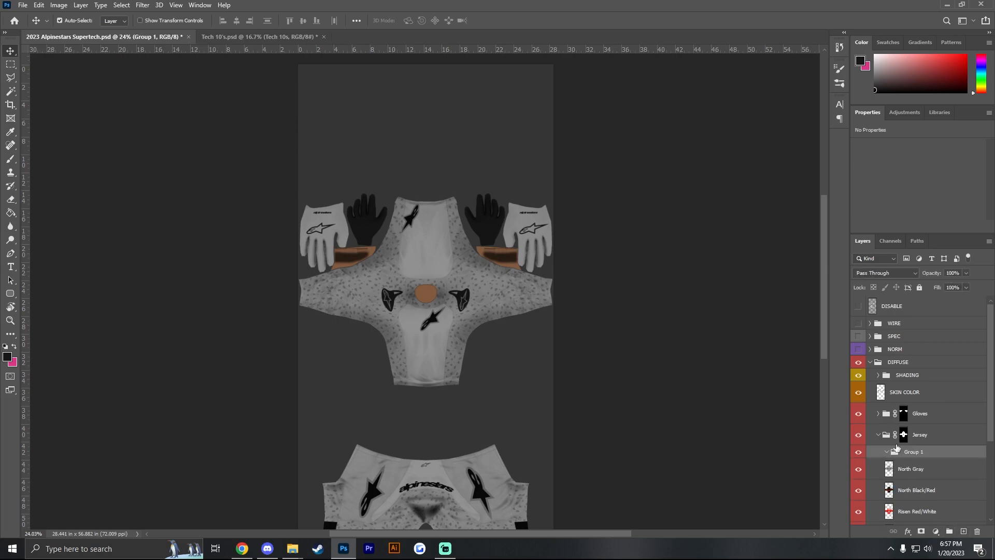
double_click(915, 453)
type("Name and Number")
key("Return")
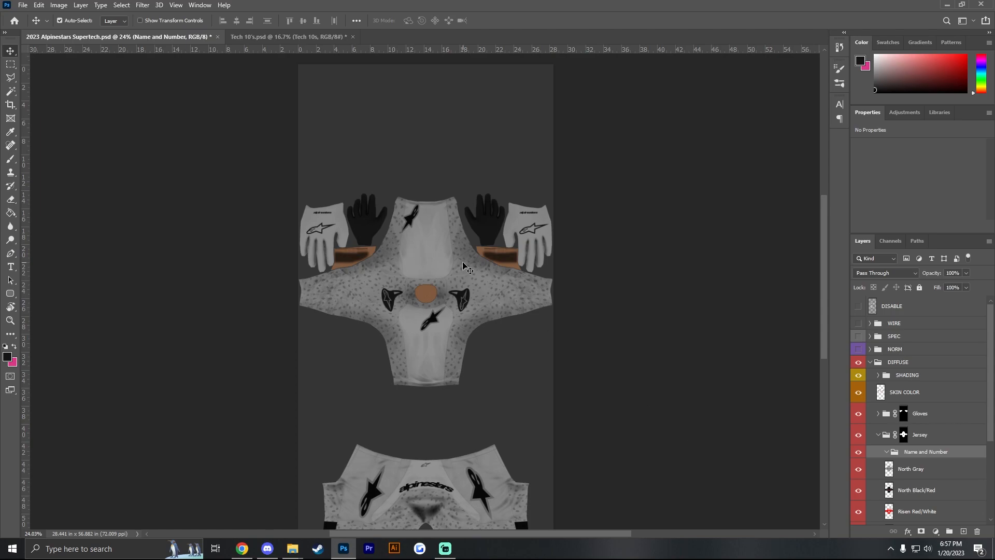
- Rotate the canvas view by 180 degrees
key("r")
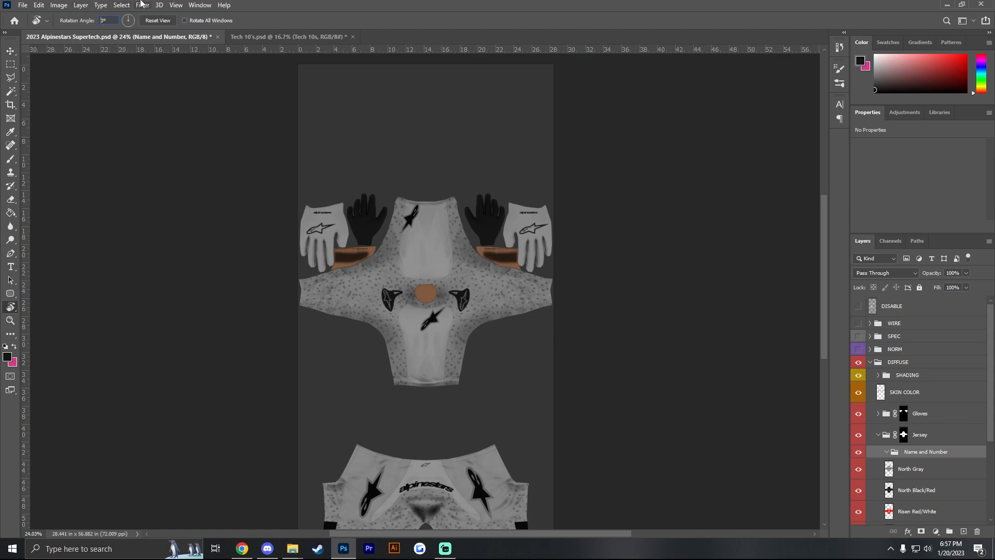
type("180")
key("Return")
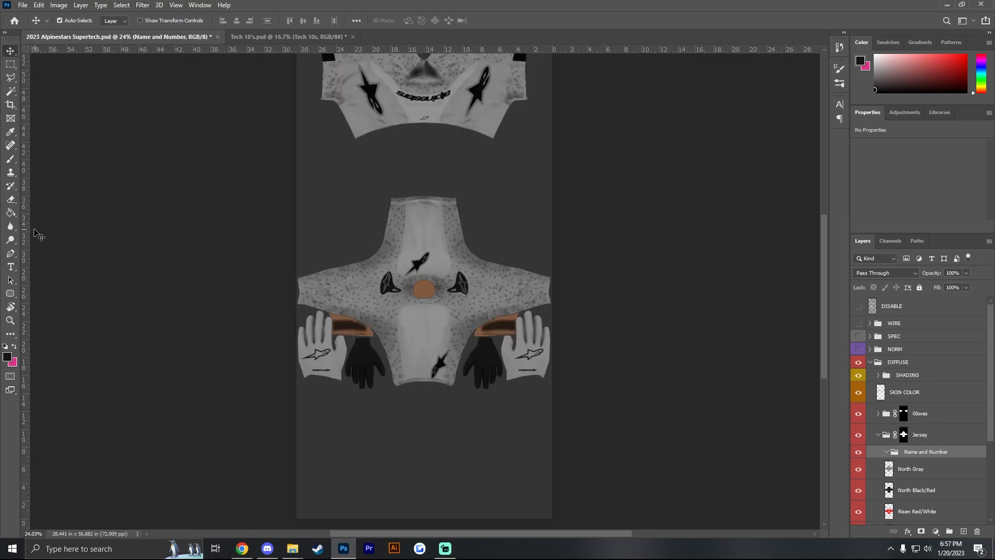
- Add a placeholder Impact text layer on the jersey's back panel, rotate it 180° to read upright, and place it below the collar
left_click(11, 266)
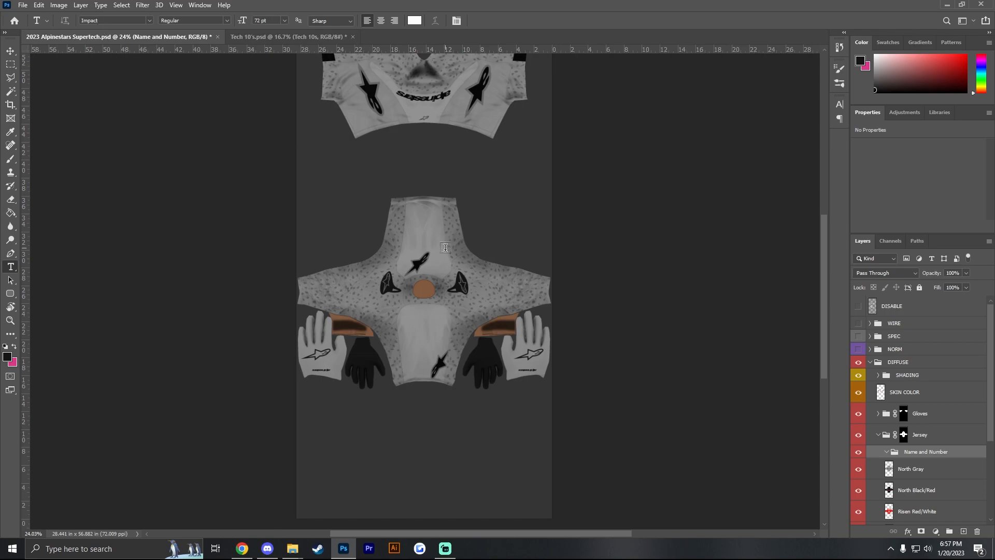
left_click(425, 324)
scroll(422, 307, "up", 5)
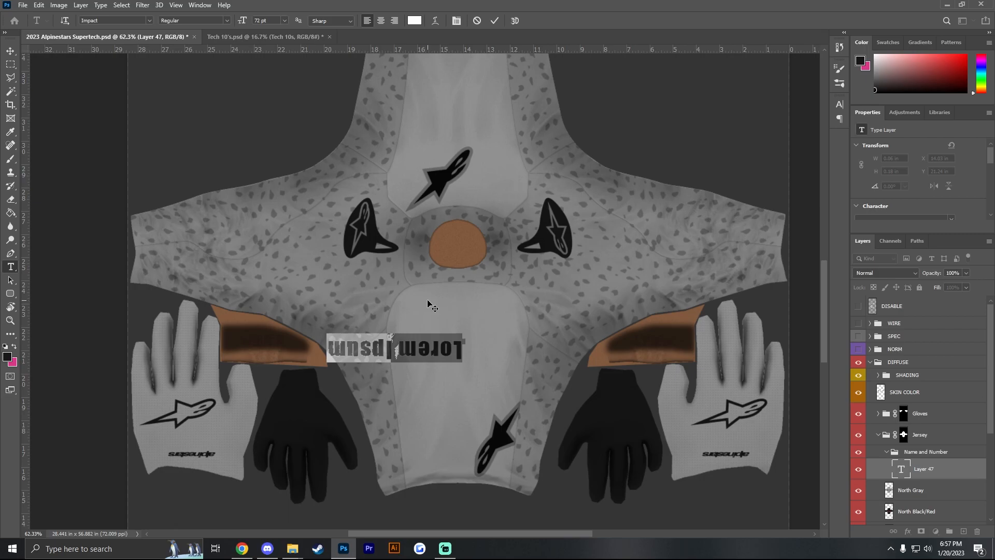
left_click(10, 50)
key("ctrl+t")
left_click_drag(506, 290, 322, 376)
left_click_drag(400, 345, 466, 306)
key("Return")
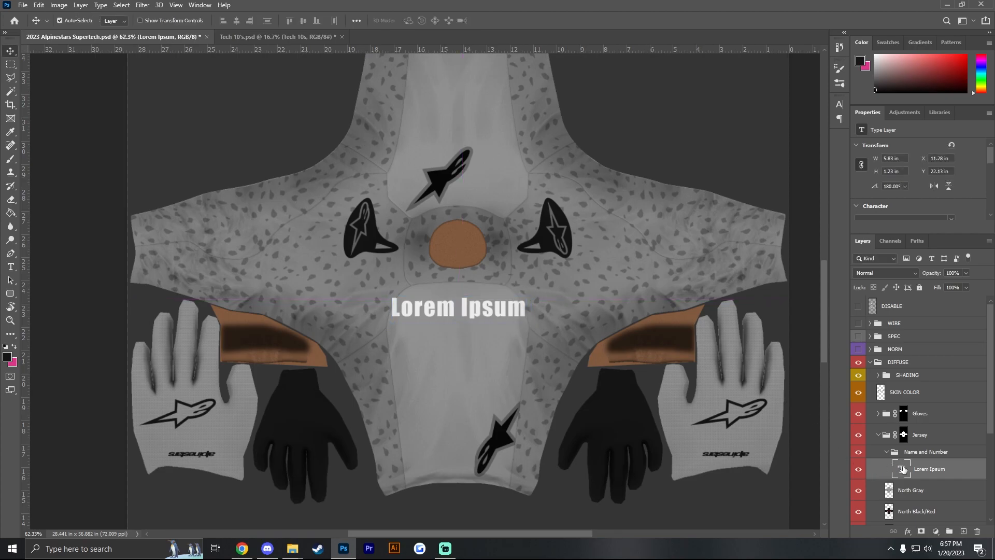
- Replace the placeholder text with the rider's surname in capitals and centre it on the upper back panel
left_click(10, 267)
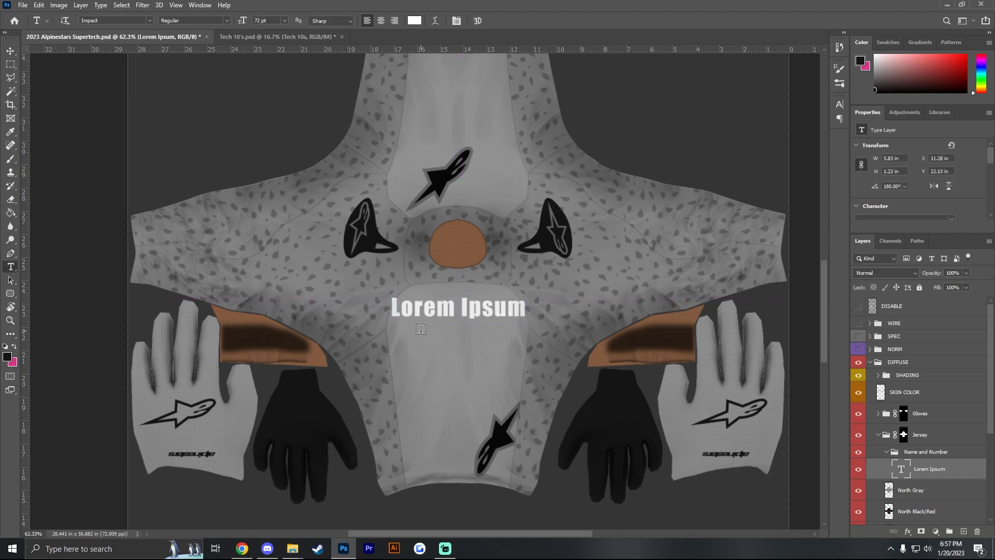
left_click(482, 304)
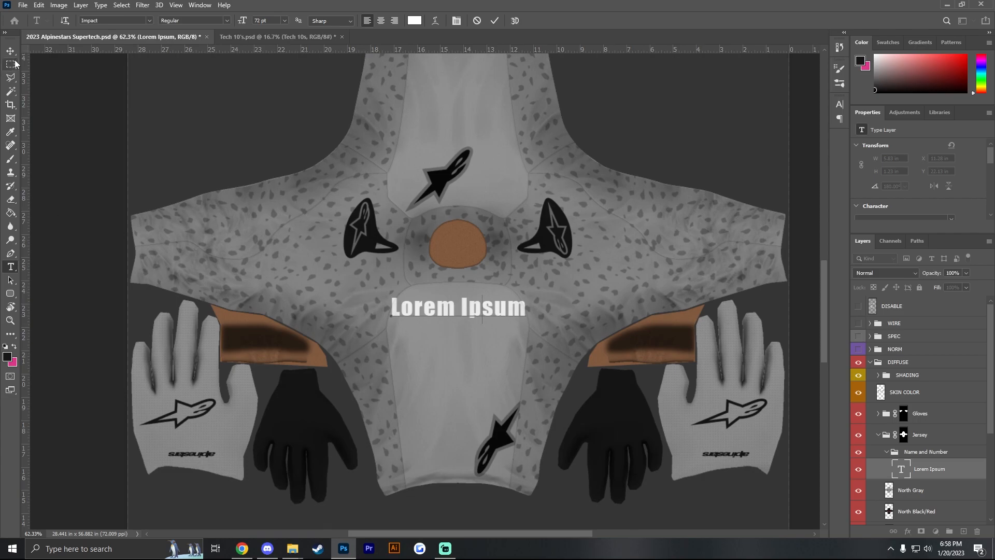
double_click(901, 469)
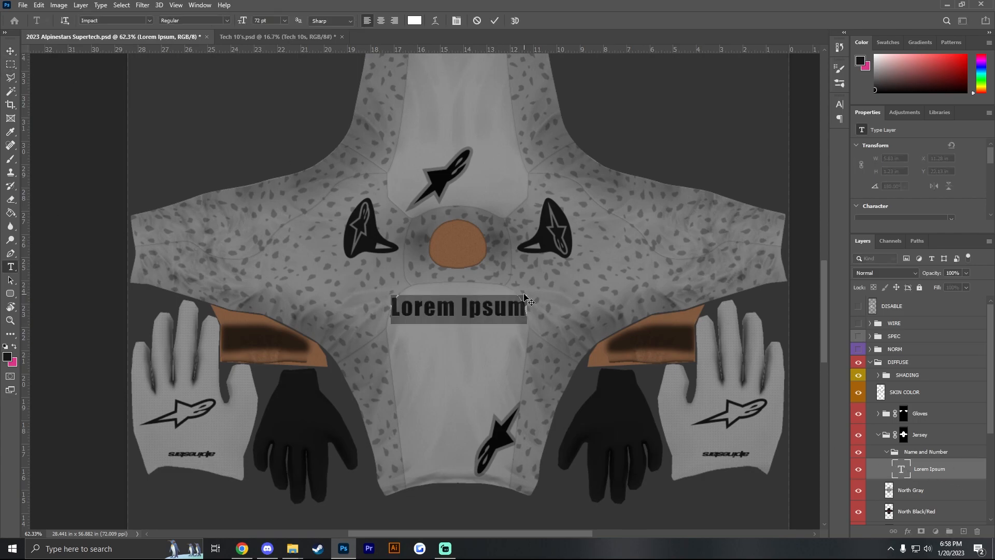
type("MOR")
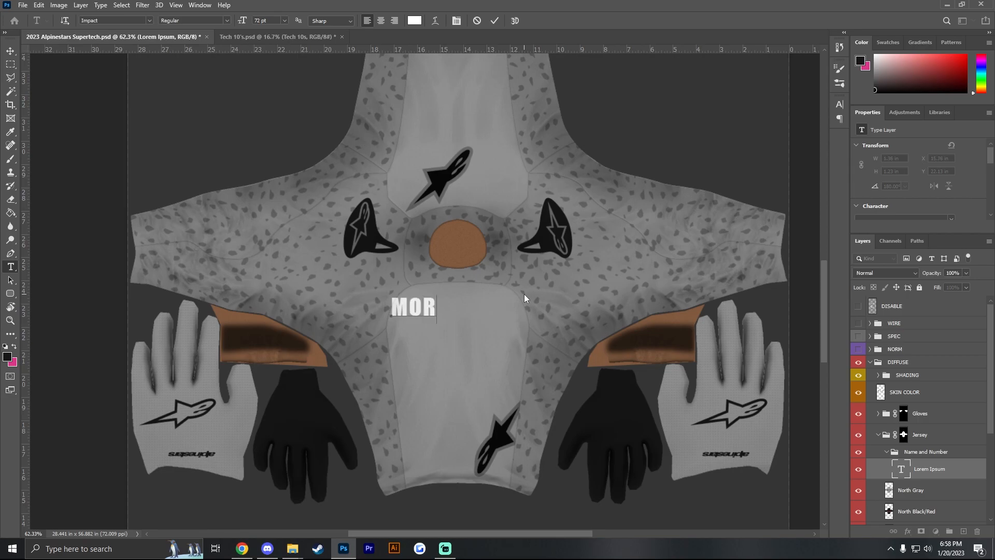
type("ROW")
left_click(11, 51)
key("ctrl+t")
left_click_drag(442, 307, 463, 303)
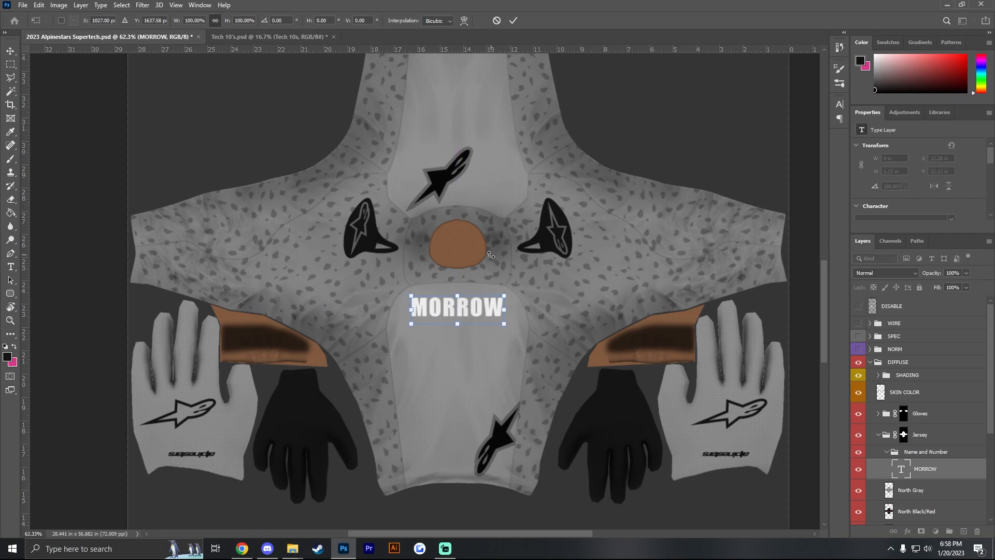
key("Return")
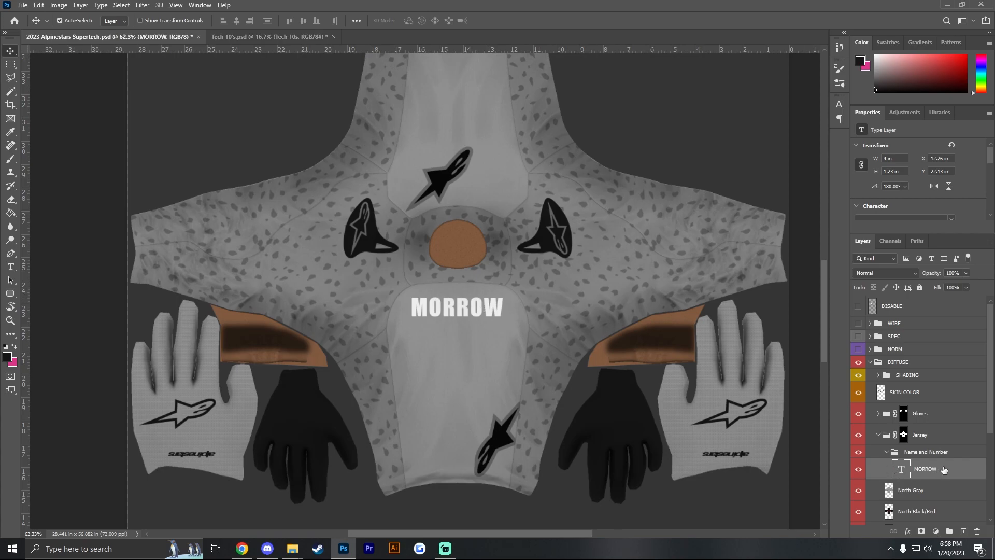
- Duplicate the surname text layer and move the copy directly below the original on the back panel
left_click_drag(940, 469, 914, 482)
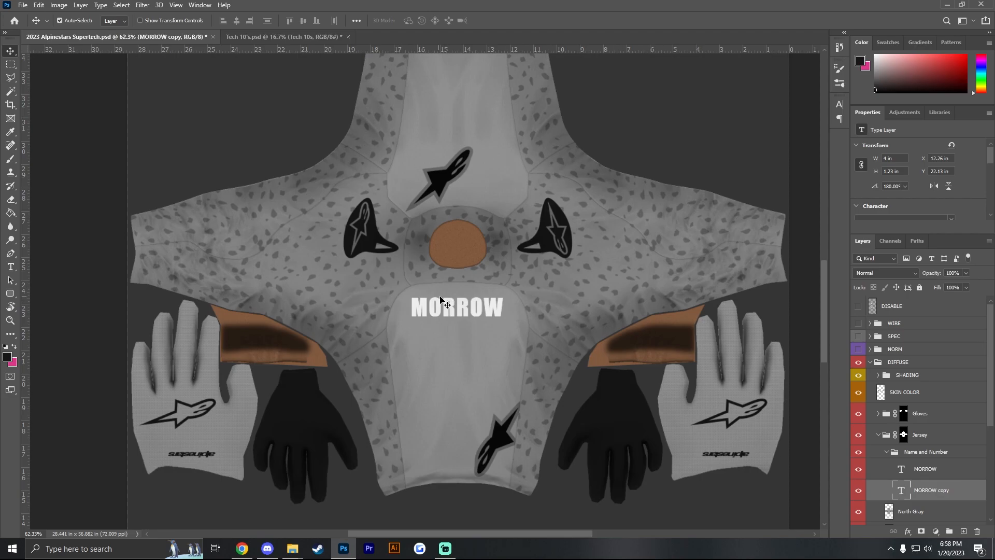
key("ctrl+t")
left_click_drag(463, 320, 463, 358)
key("Return")
- Change the duplicated text to 512 and enlarge it to about 4.05 by 3.23 in, centred closely under the surname
double_click(901, 490)
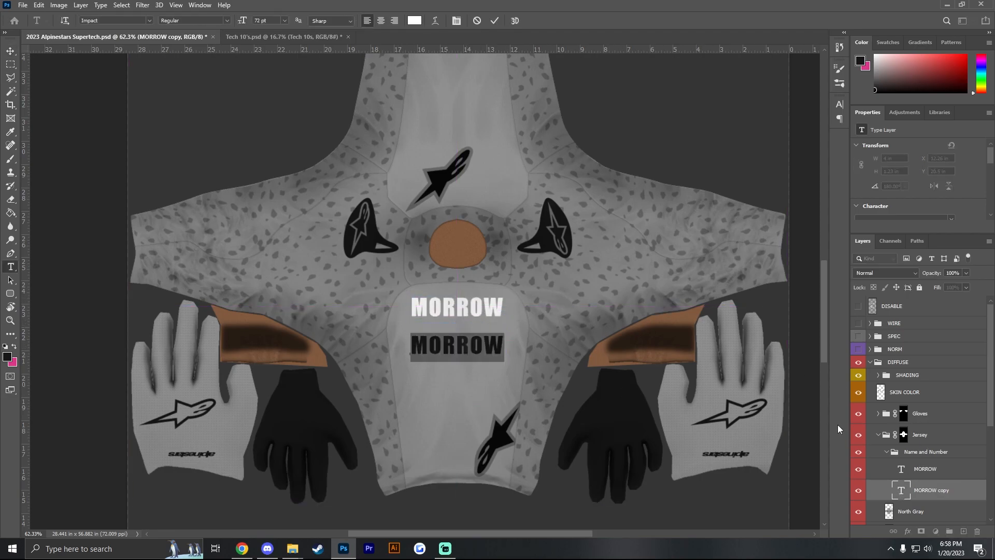
type("512")
left_click(10, 52)
key("ctrl+t")
left_click_drag(449, 363, 505, 405)
left_click_drag(479, 366, 479, 355)
key("Return")
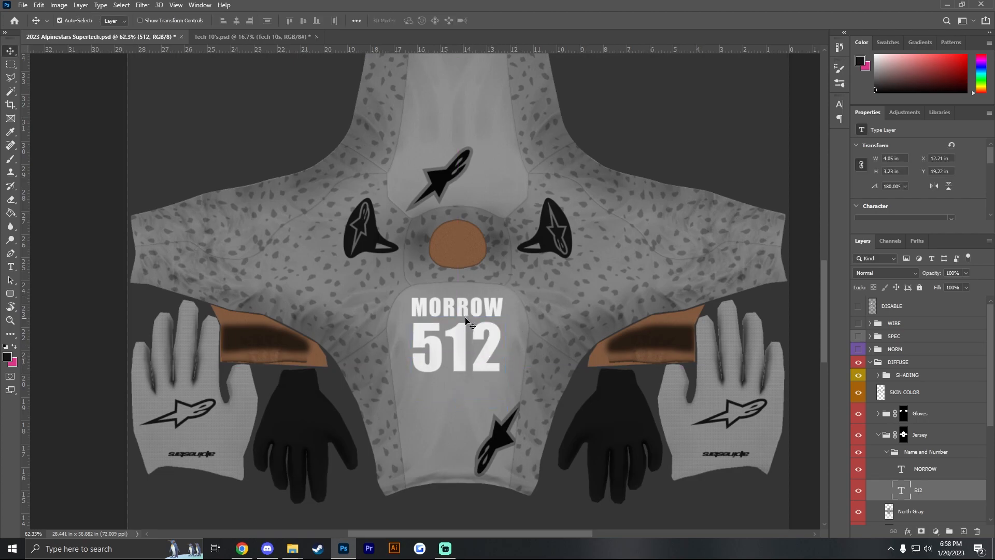
- Move the surname and number text layers together slightly farther from the collar on the back panel
left_click(951, 472, "shift")
key("ctrl+t")
left_click_drag(468, 339, 468, 345)
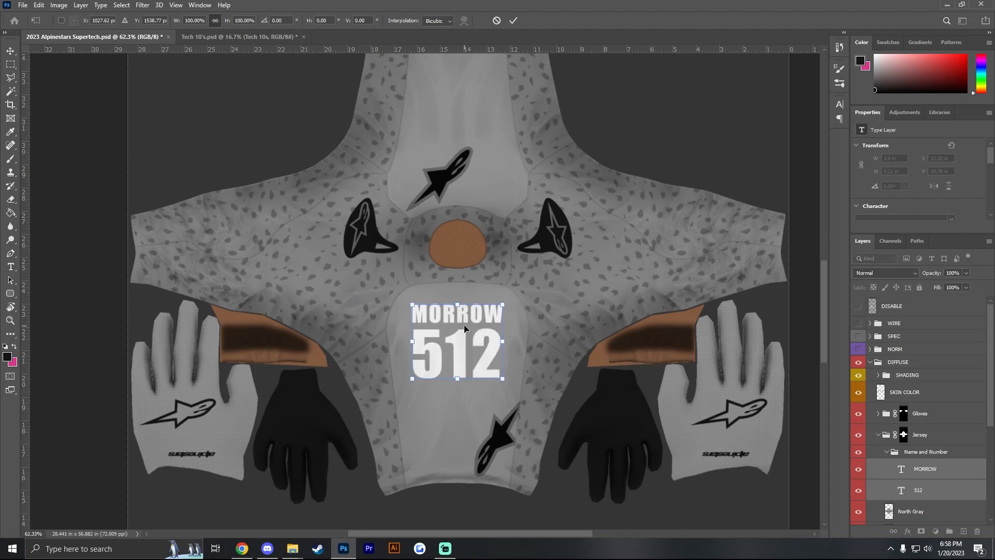
key("Return")
scroll(457, 339, "up", 4)
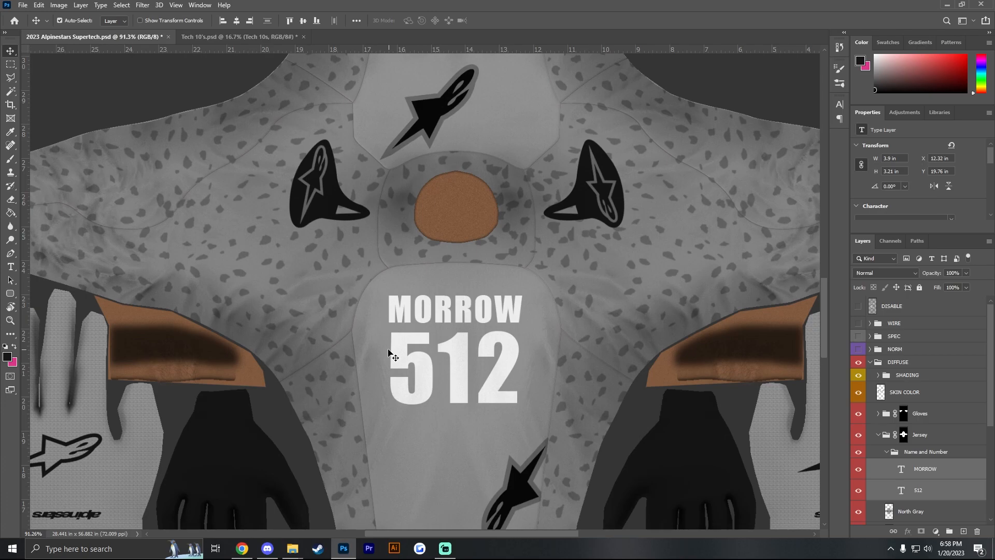
scroll(383, 345, "down", 2)
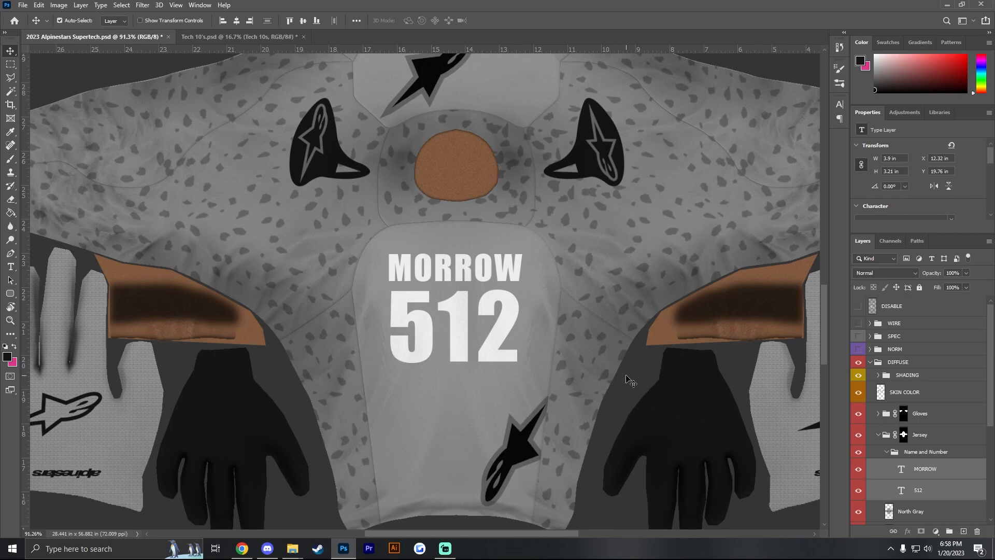
- Duplicate the Tech 10s group from Tech 10's.psd into the 2023 Alpinestars Supertech.psd document
left_click(235, 38)
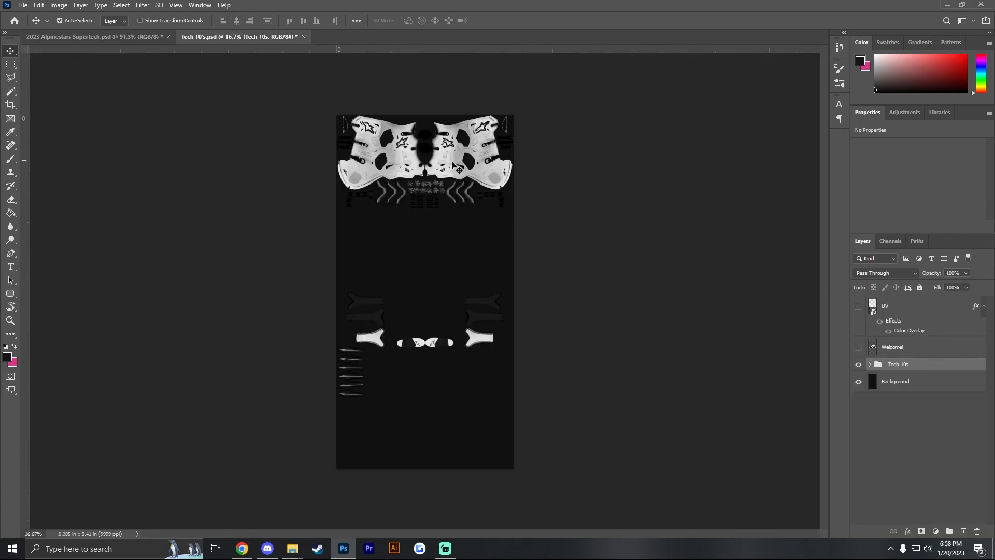
right_click(921, 366)
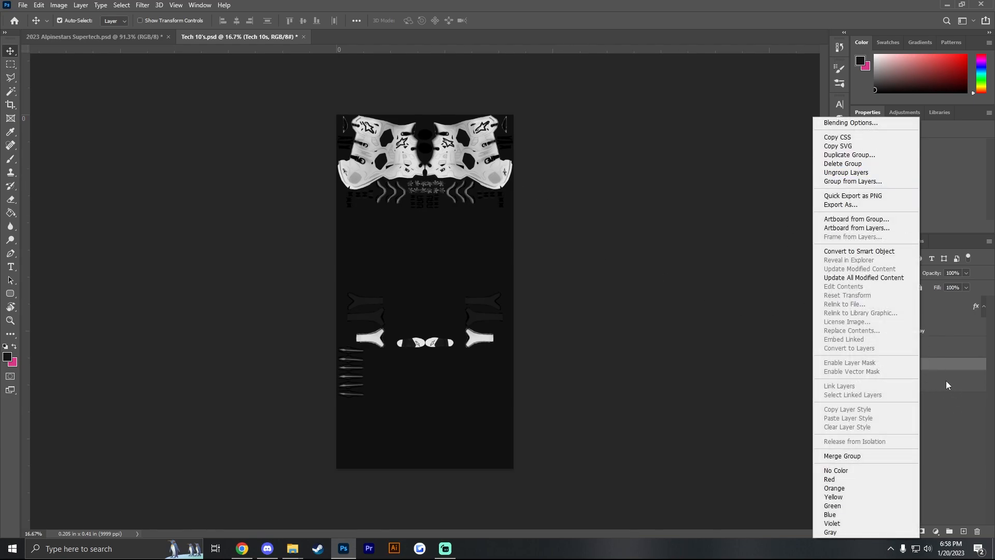
right_click(938, 360)
right_click(938, 360)
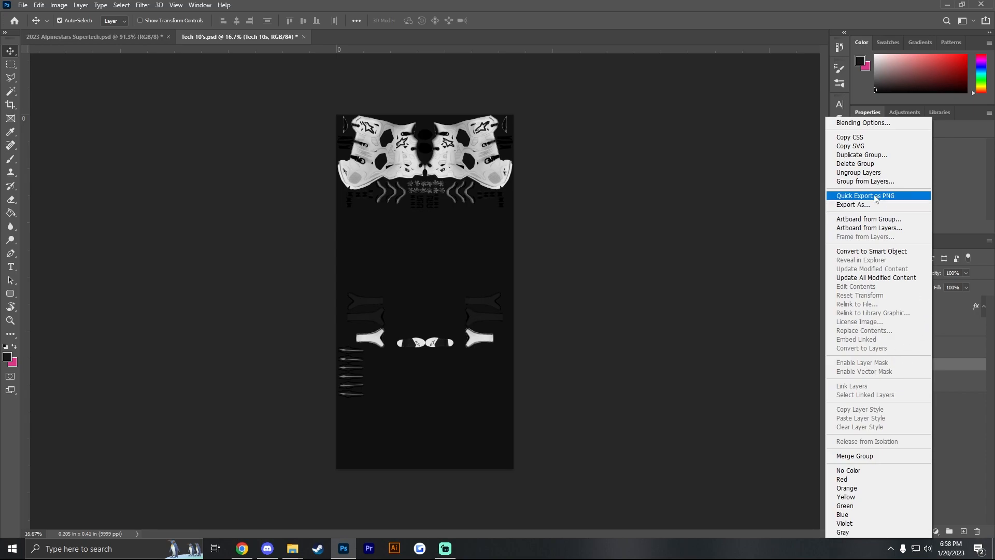
left_click(880, 156)
left_click(473, 191)
left_click(460, 203)
left_click(583, 151)
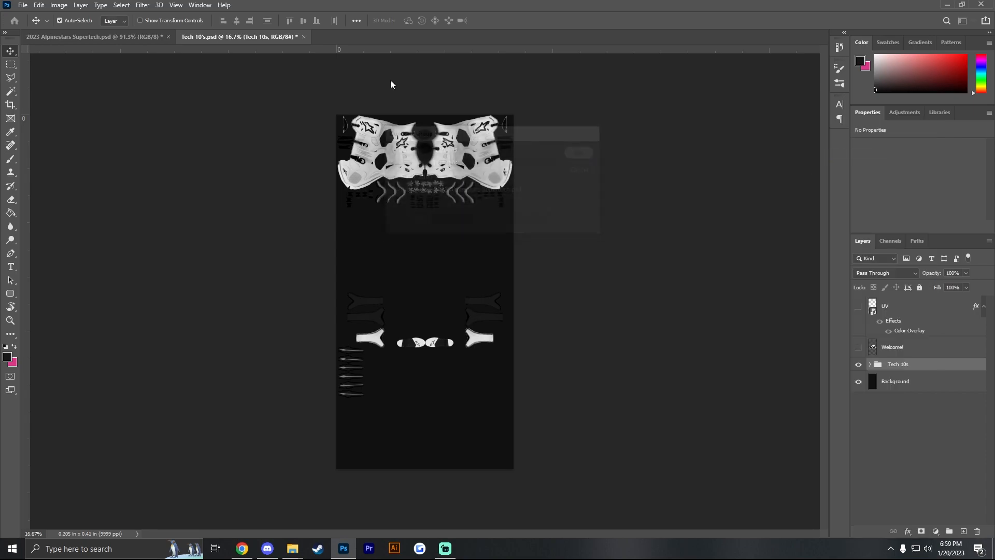
- In the Supertech document, move the Tech 10s group out of Name and Number to between WIRE and SPEC
left_click(106, 36)
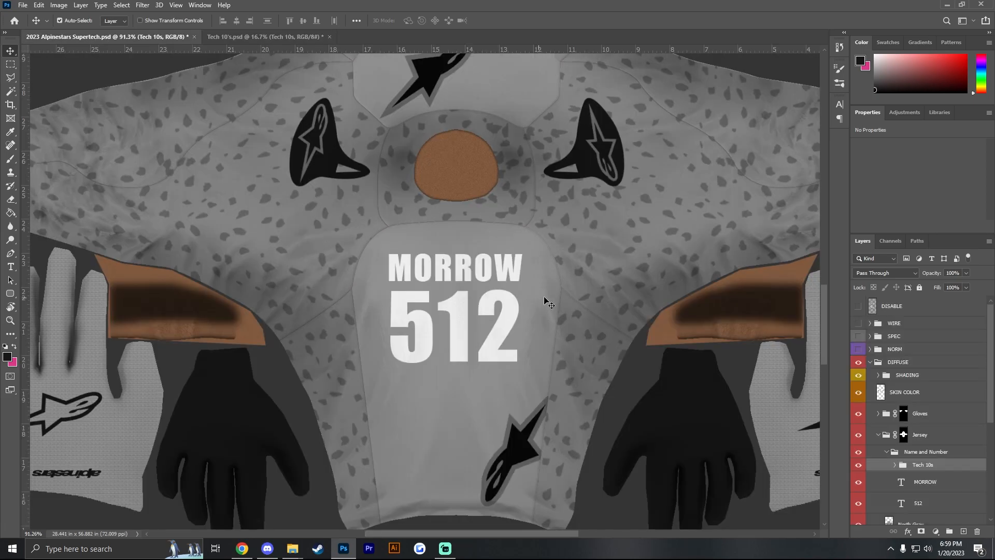
scroll(622, 359, "down", 5)
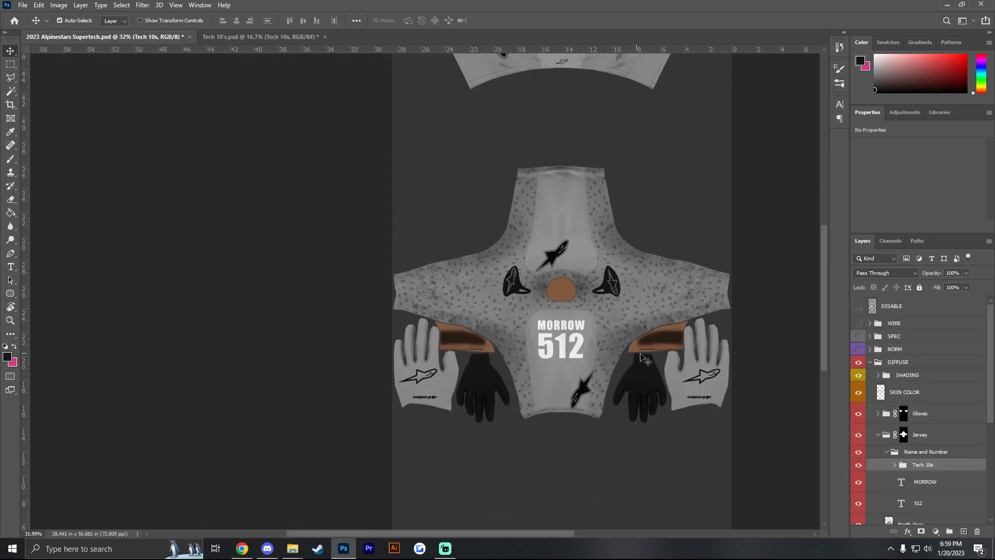
left_click_drag(947, 469, 909, 330)
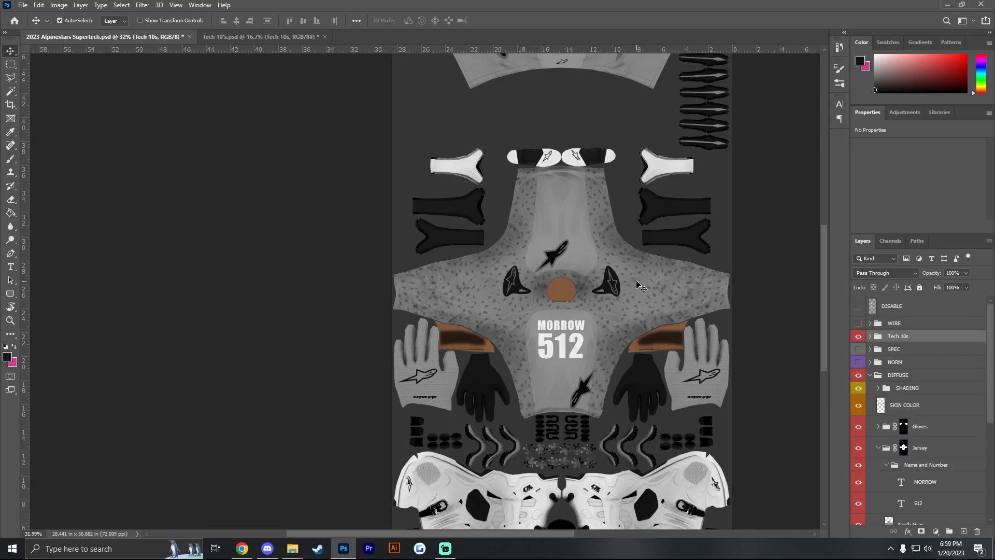
- Reset the rotated canvas view to its default orientation and return to the Move tool
scroll(638, 284, "down", 2)
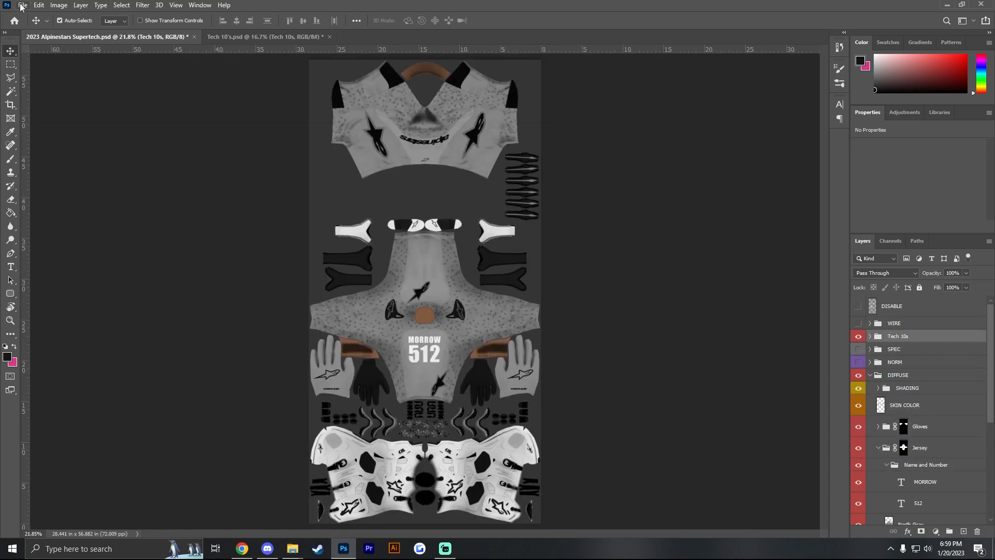
left_click(10, 307)
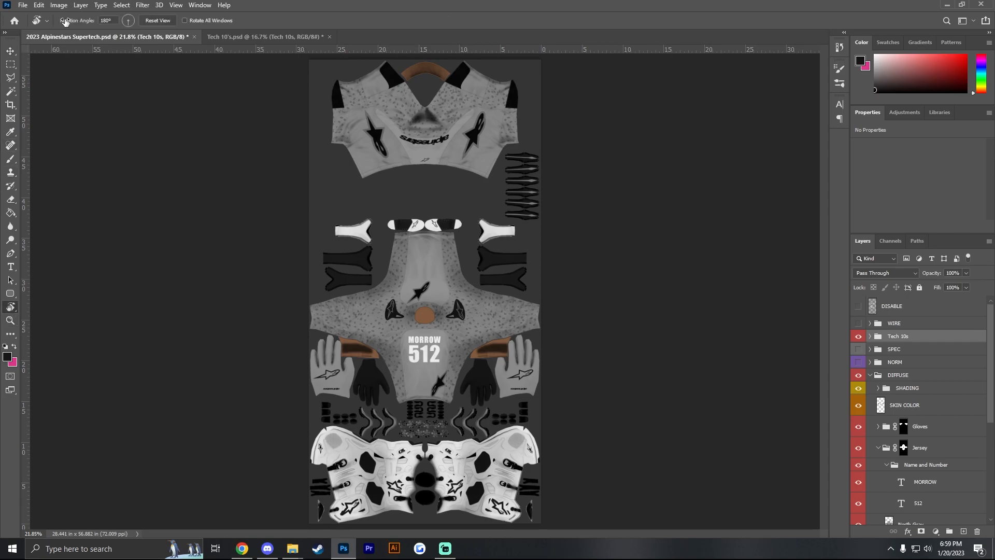
left_click(158, 20)
left_click(10, 51)
scroll(909, 448, "down", 1)
scroll(910, 447, "up", 1)
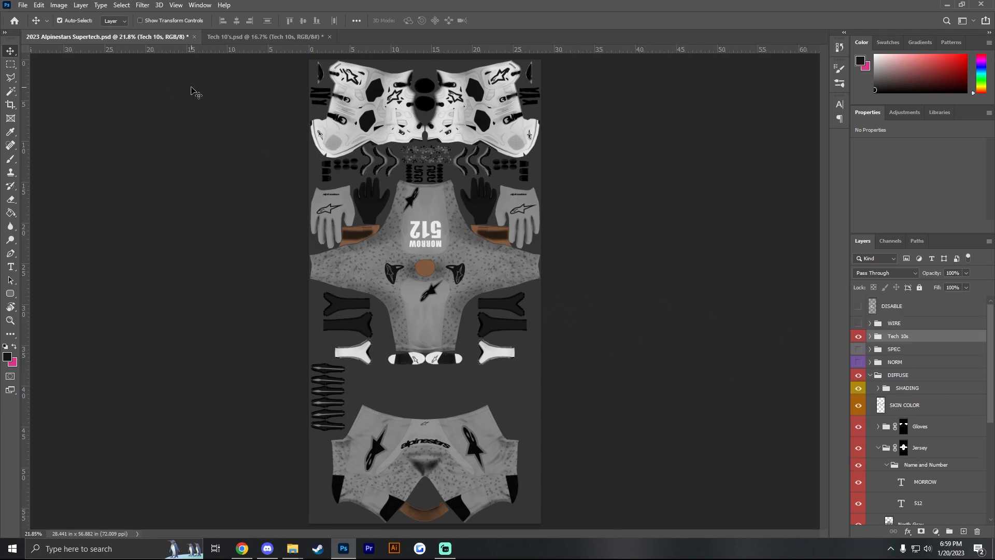
scroll(915, 396, "down", 2)
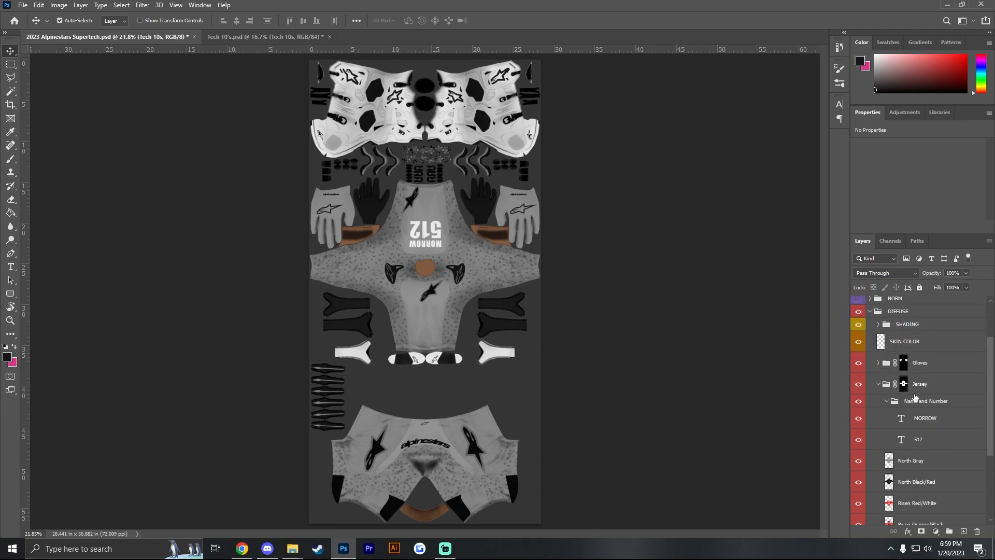
- Start a quick PNG export, reuse the existing Grey 512 file name, and delete that old file from the 23 Astars Tutorial folder
left_click(23, 5)
mouse_move(60, 156)
left_click(177, 153)
left_click(363, 217)
right_click(375, 228)
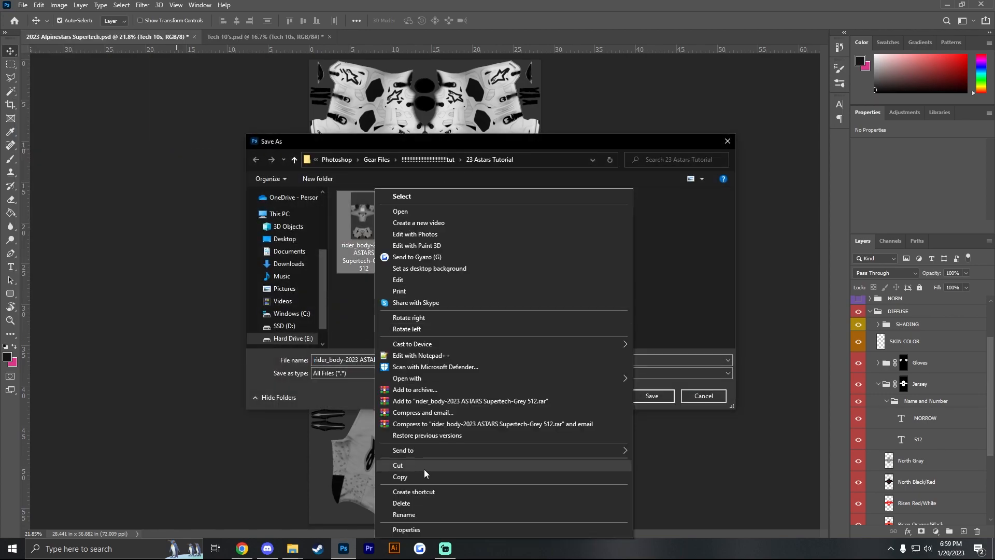
left_click(410, 504)
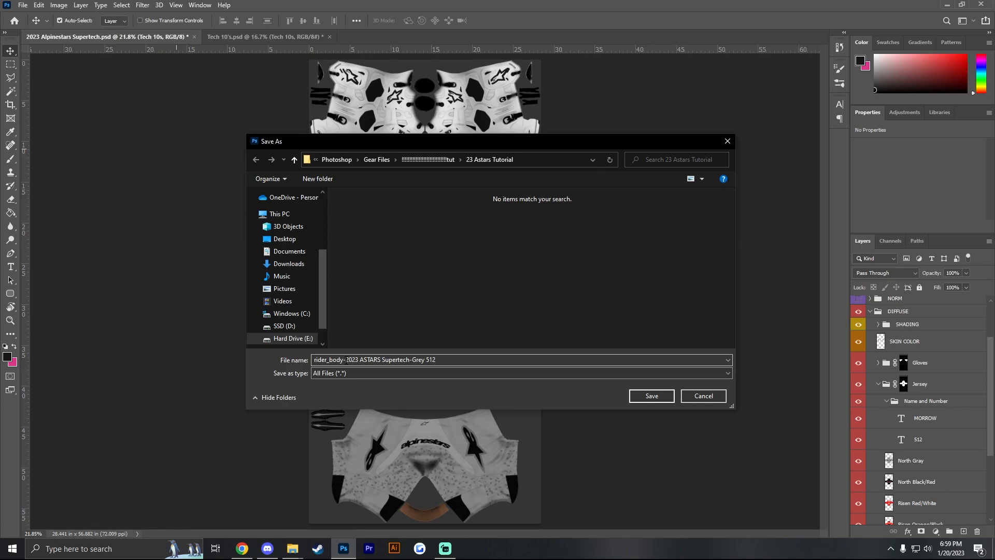
- Save the PNG as rider_body-2023 ASTARS Supertech-Grey 512, agreeing to replace any existing file
triple_click(409, 359)
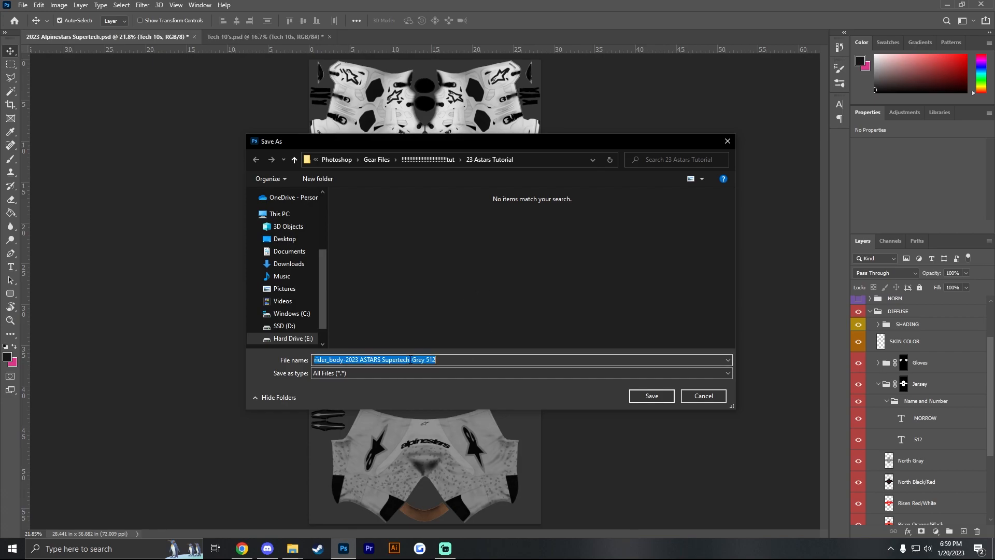
left_click_drag(410, 359, 426, 360)
left_click(441, 359)
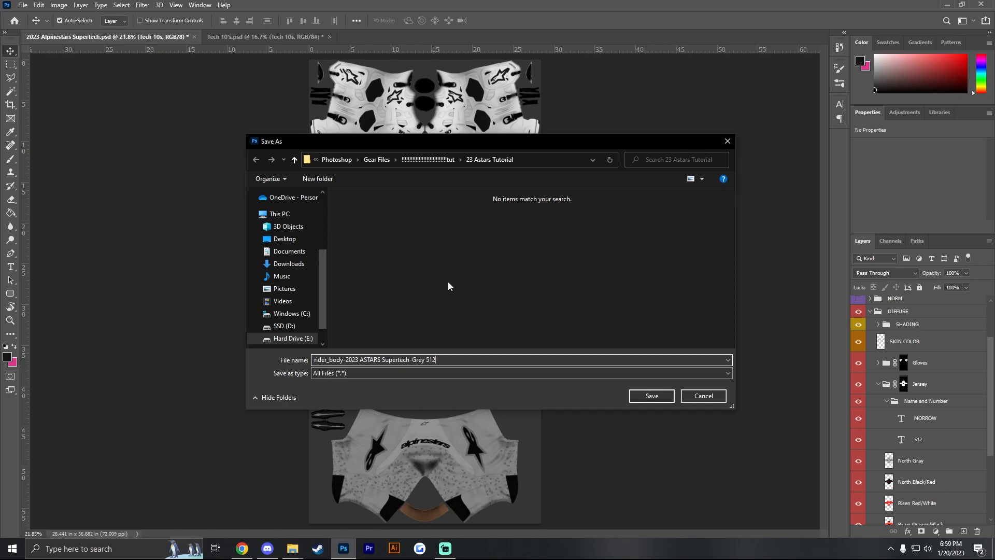
left_click(655, 396)
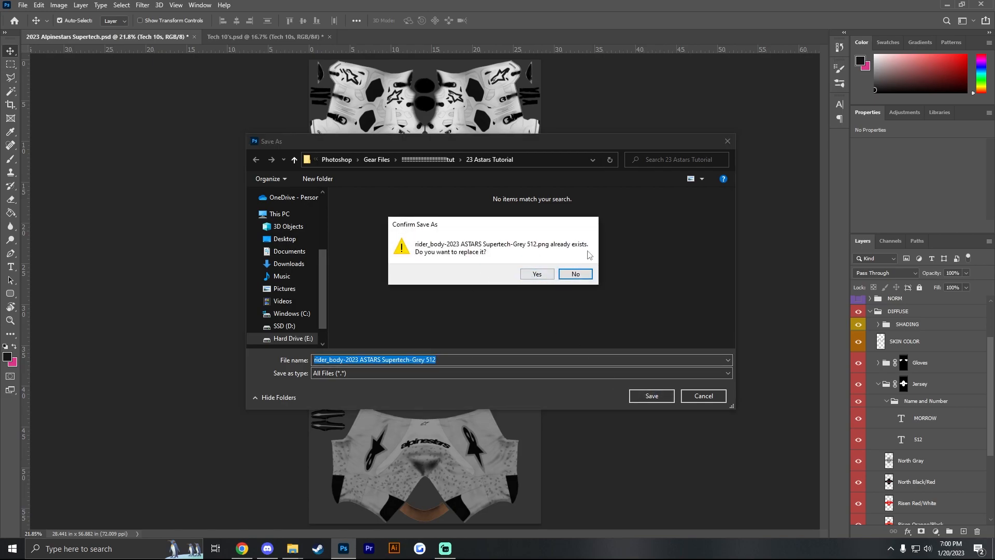
left_click(538, 275)
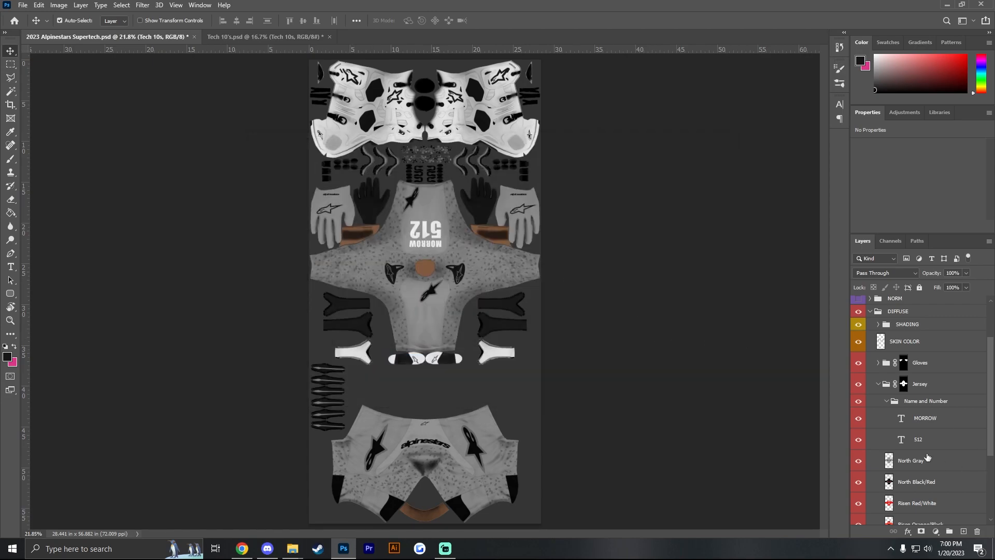
- Hide the North Gray jersey layer and the gray design in the Pants group to switch the gear to black/red
scroll(878, 469, "down", 2)
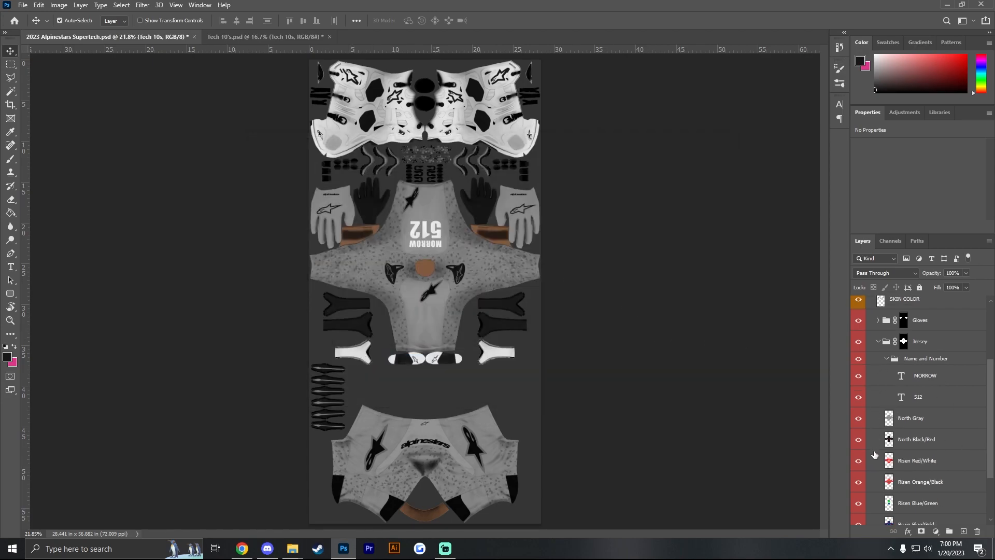
left_click(859, 419)
scroll(874, 437, "down", 3)
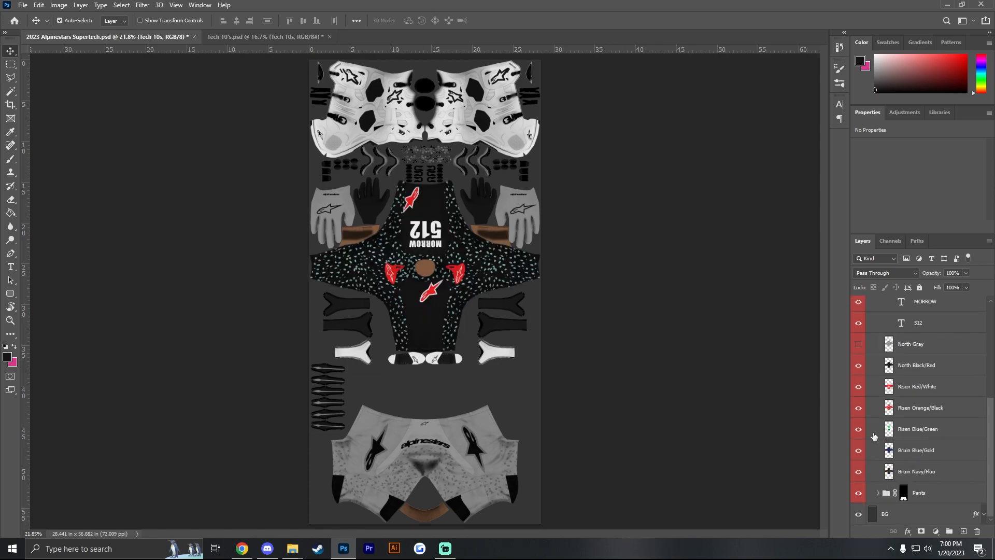
left_click(878, 494)
scroll(876, 452, "down", 4)
left_click(859, 431)
scroll(901, 395, "up", 4)
scroll(900, 395, "up", 3)
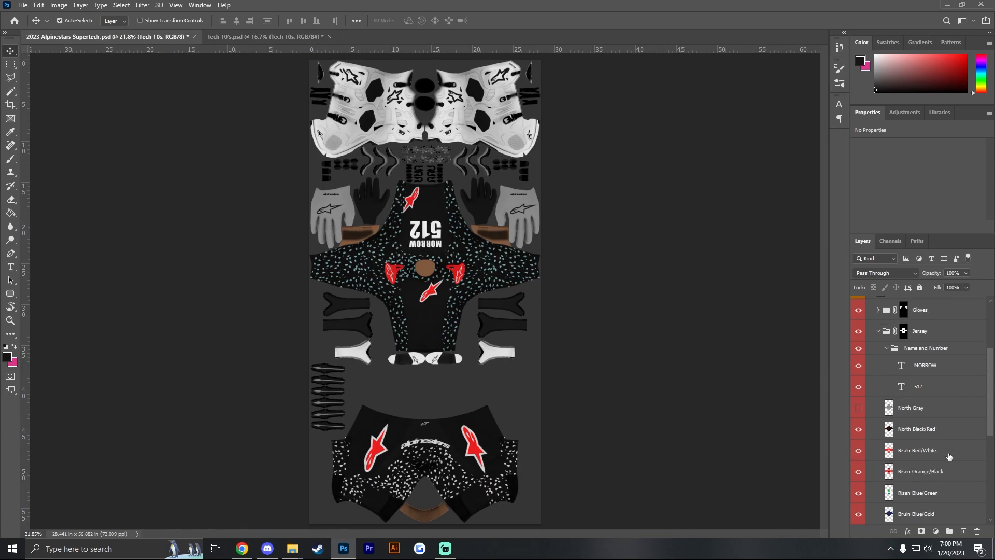
- Apply a Normal, 100% Color Overlay to the Name and Number group, using a teal sampled from the jersey's speckles
double_click(956, 351)
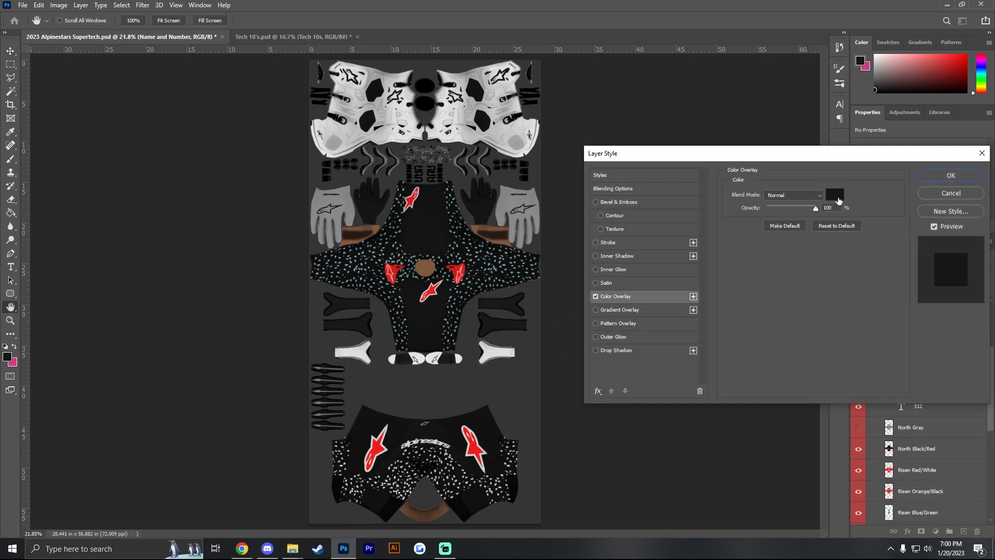
left_click(834, 194)
left_click_drag(193, 368, 138, 357)
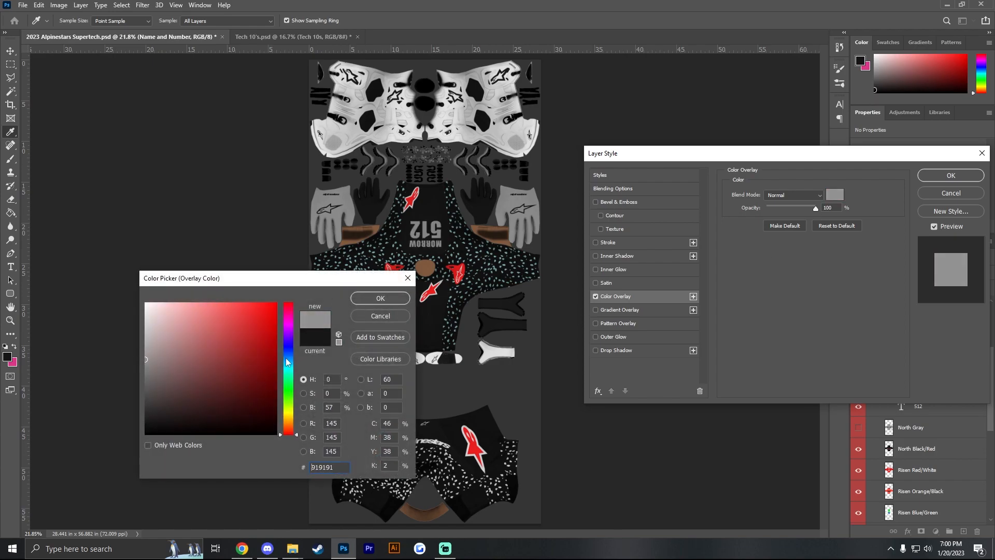
left_click(460, 288)
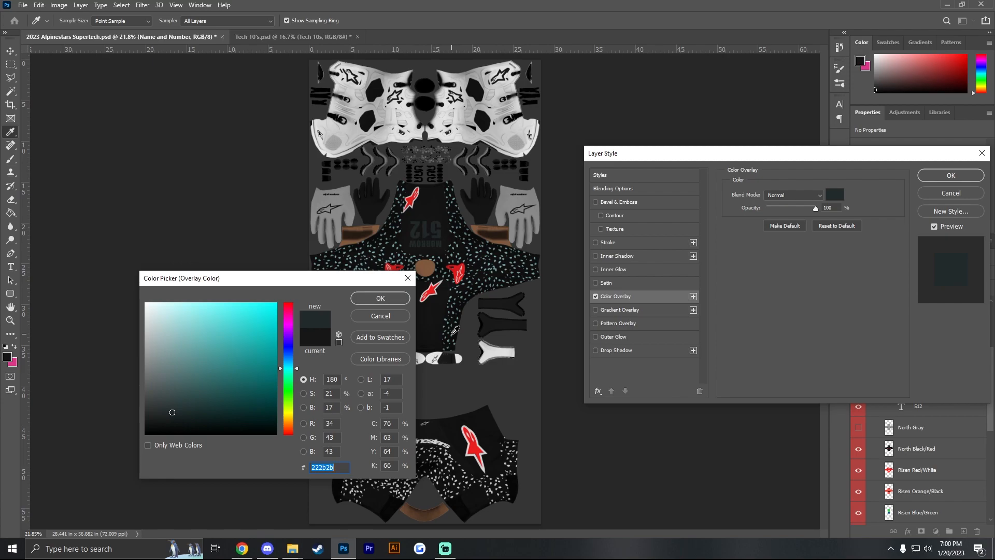
left_click(455, 330)
left_click(375, 298)
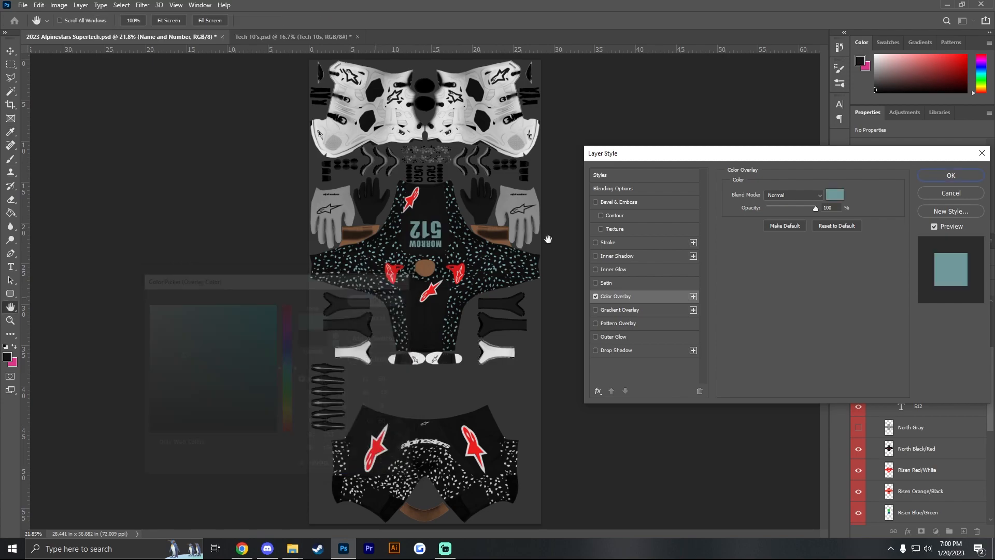
left_click(944, 177)
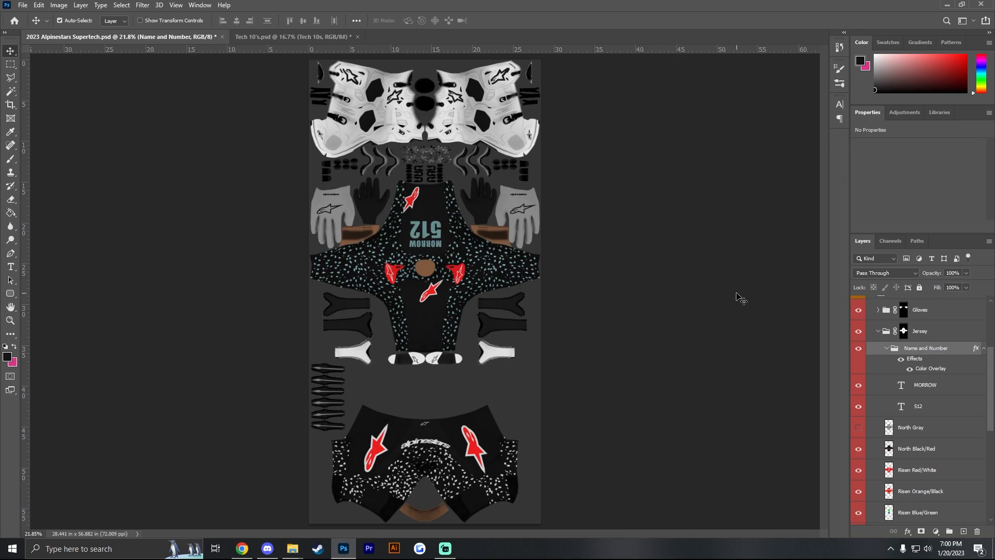
- Quick-export the black gear as a PNG named rider_body-2023 ASTARS Supertech-Black 512 in the 23 Astars Tutorial folder
left_click(20, 6)
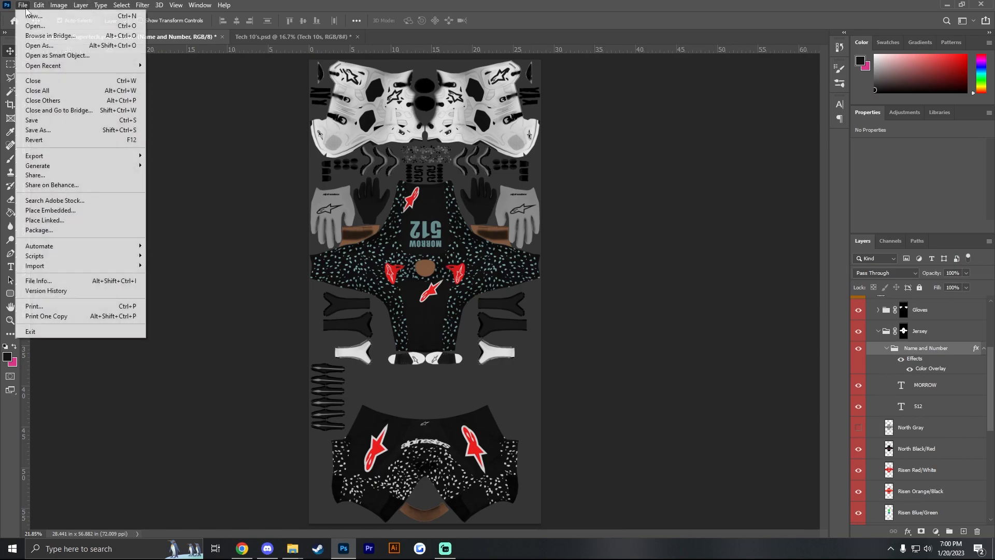
mouse_move(45, 163)
left_click(171, 156)
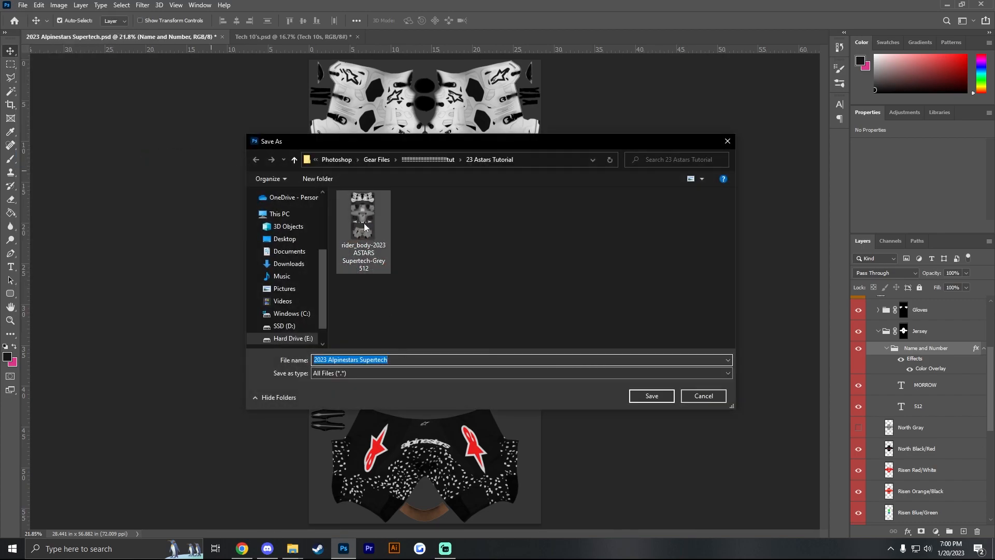
left_click(364, 223)
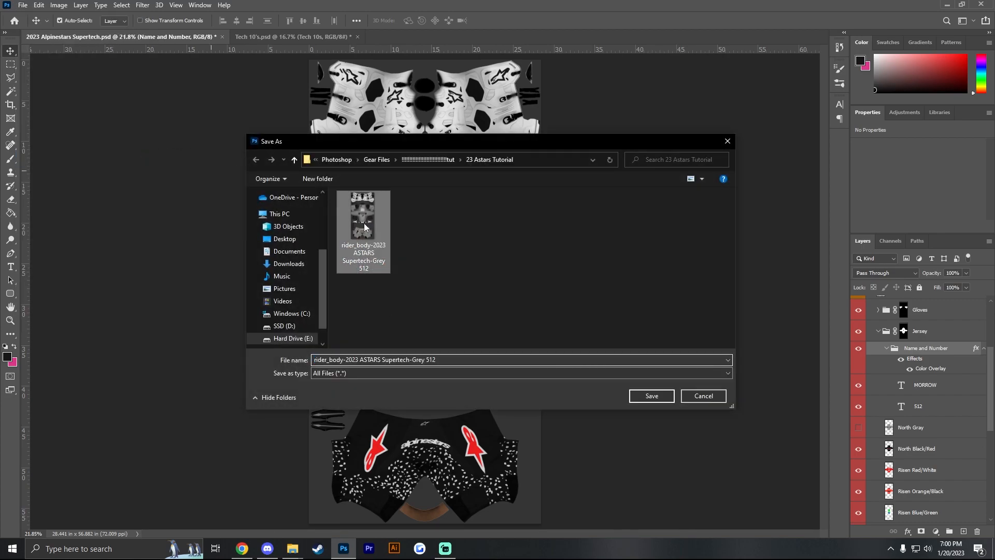
triple_click(425, 360)
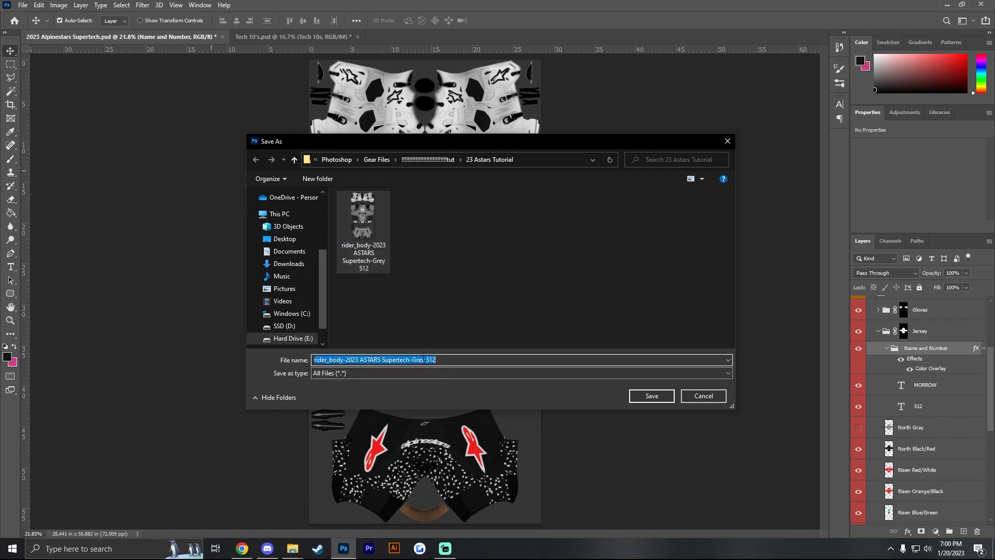
left_click(424, 360)
key("BackSpace")
key("BackSpace")
key("BackSpace")
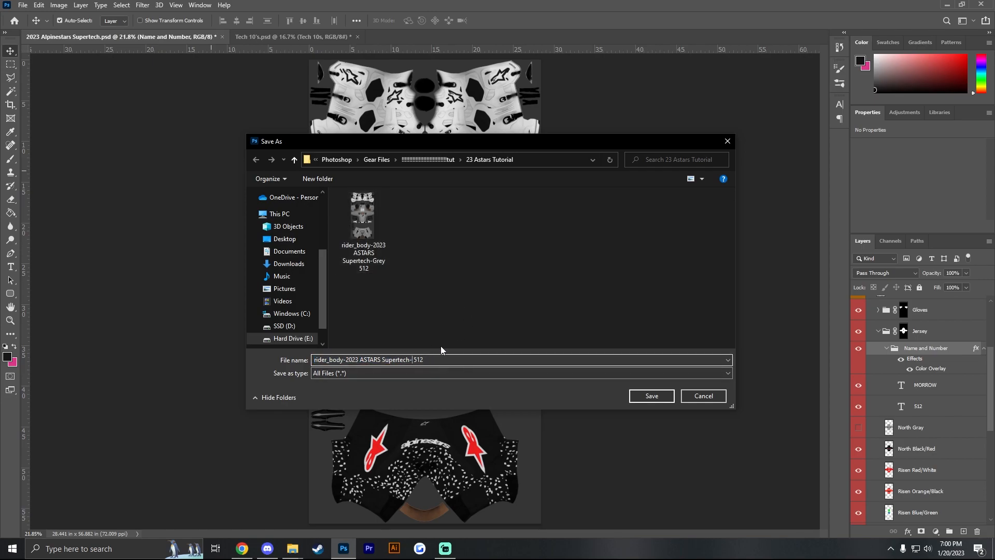
type("Black")
left_click(652, 397)
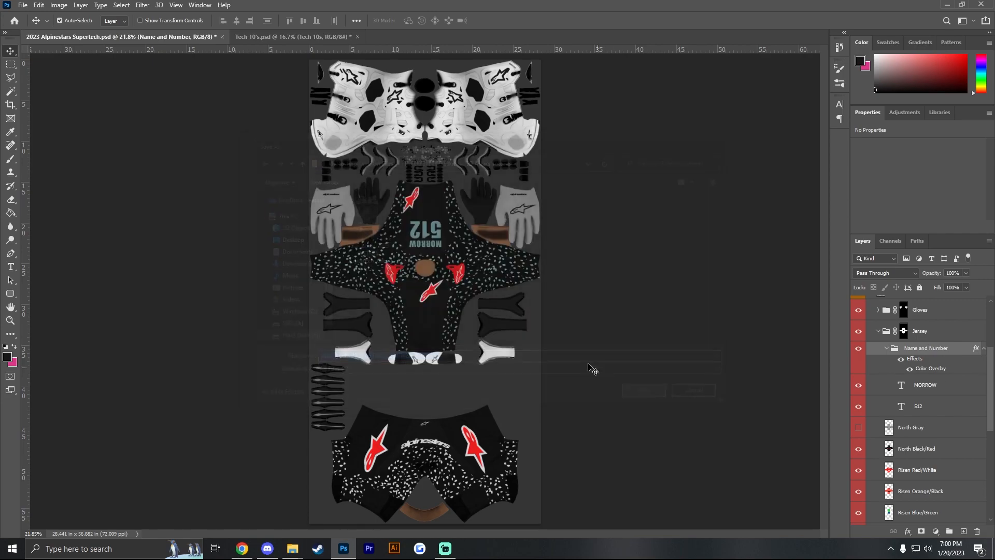
- Collapse the Name and Number group, then show the main NORM group and the Norm subgroup inside Tech 10s
scroll(886, 419, "up", 1)
left_click(888, 413)
scroll(936, 390, "up", 1)
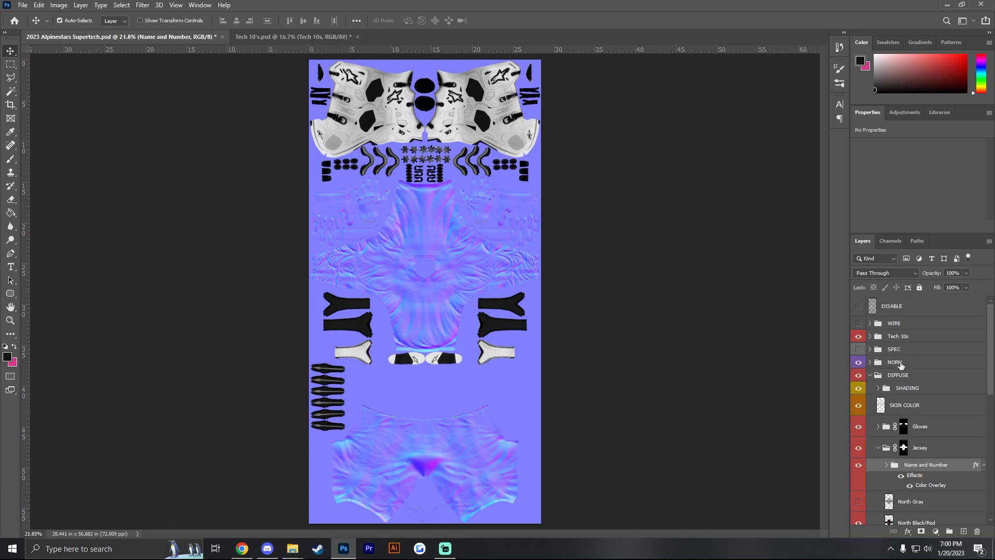
left_click(870, 336)
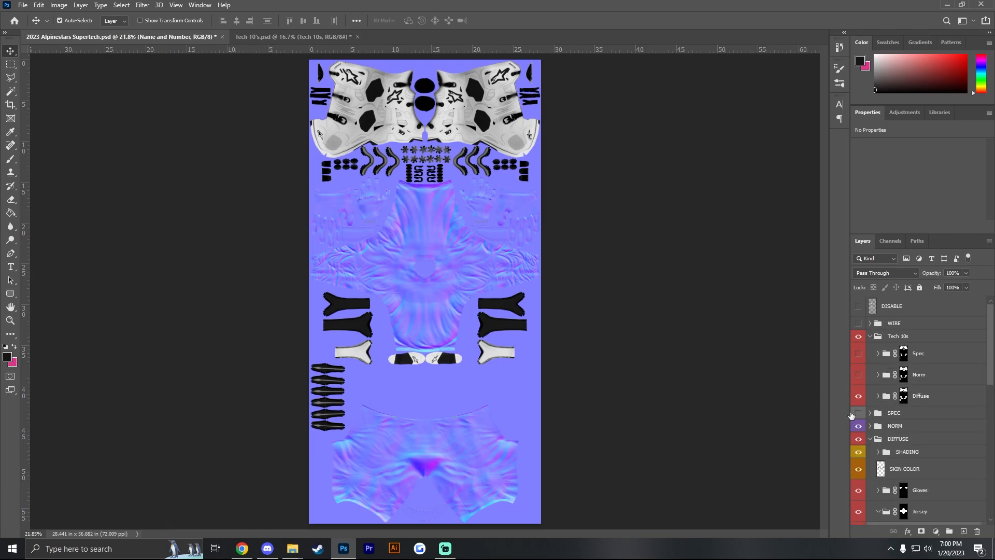
left_click(858, 375)
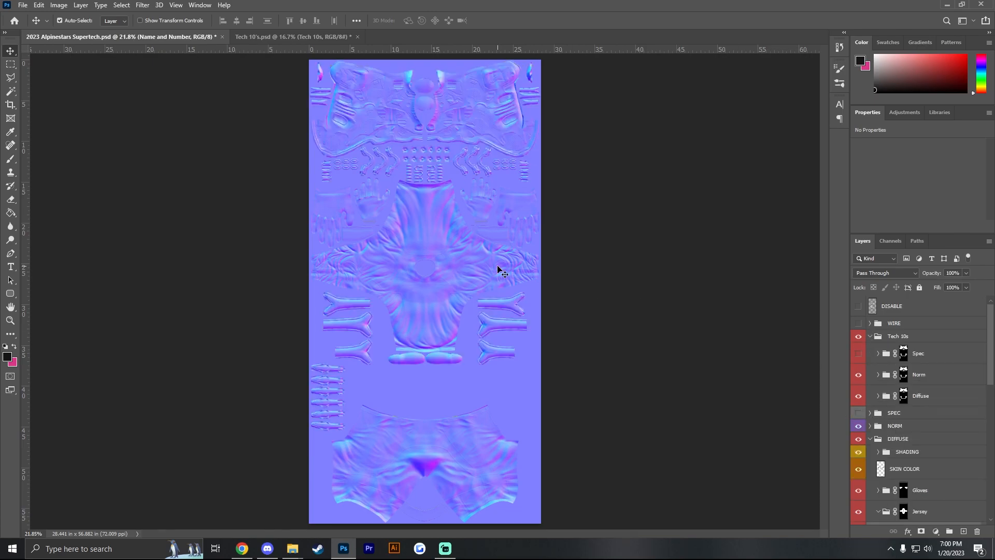
- Quick-export the normal map as a PNG named rider_body-2023 ASTARS Supertech_norm in the same folder
left_click(23, 6)
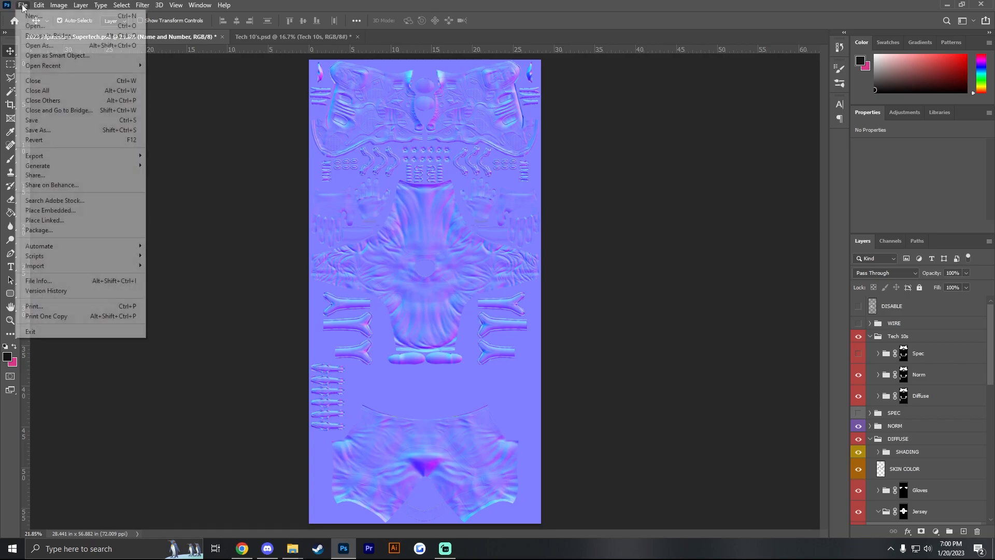
mouse_move(85, 158)
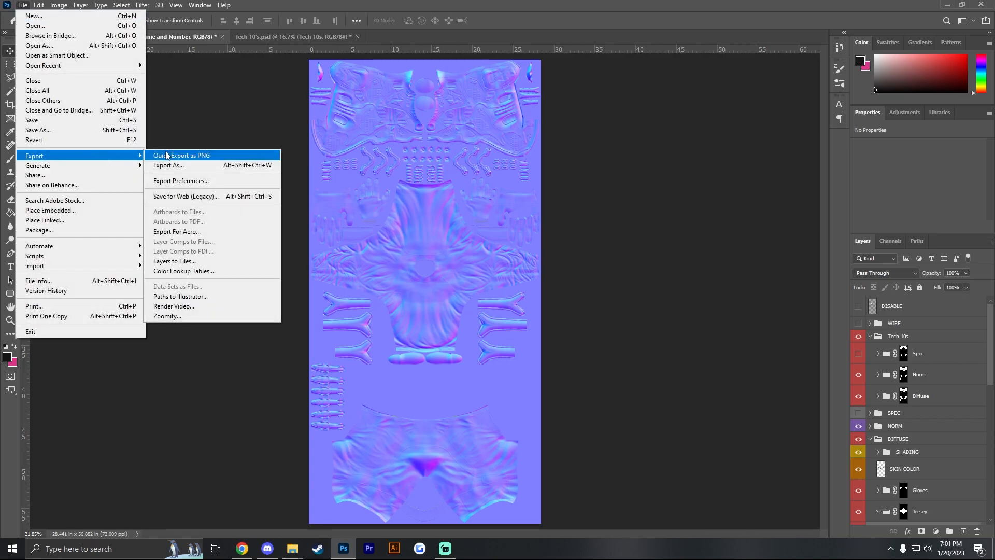
left_click(166, 154)
left_click(423, 232)
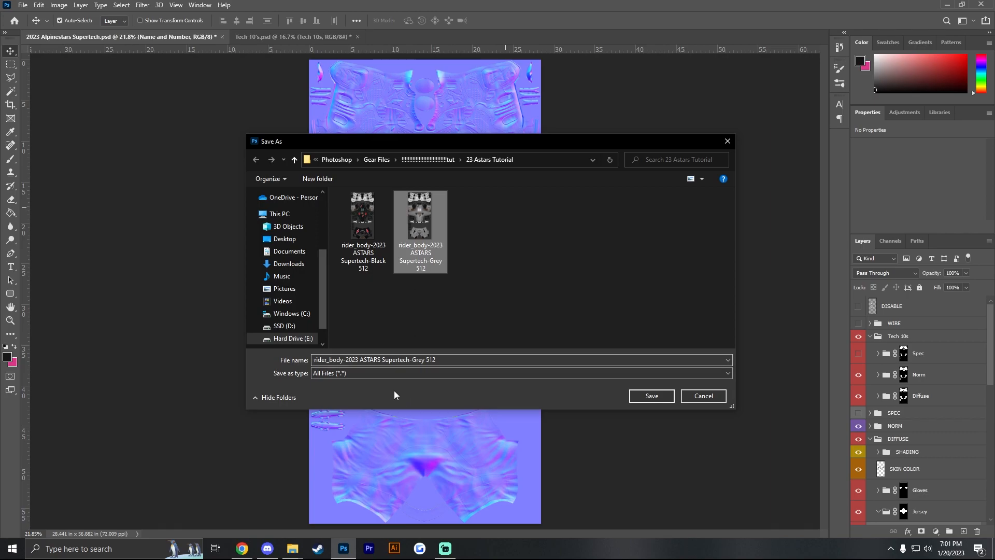
left_click(453, 364)
left_click(453, 364)
key("BackSpace")
key("BackSpace")
key("BackSpace")
key("BackSpace")
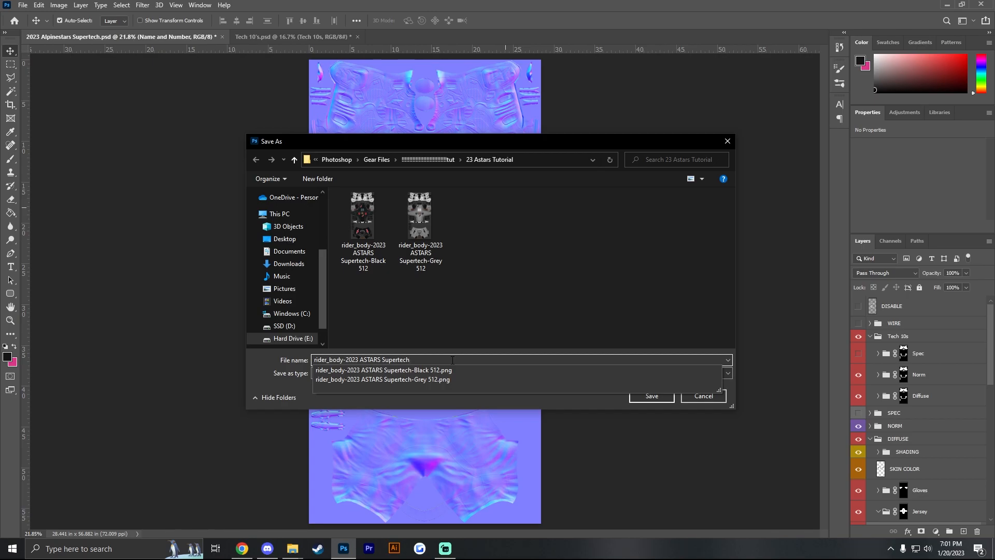
type("_norm")
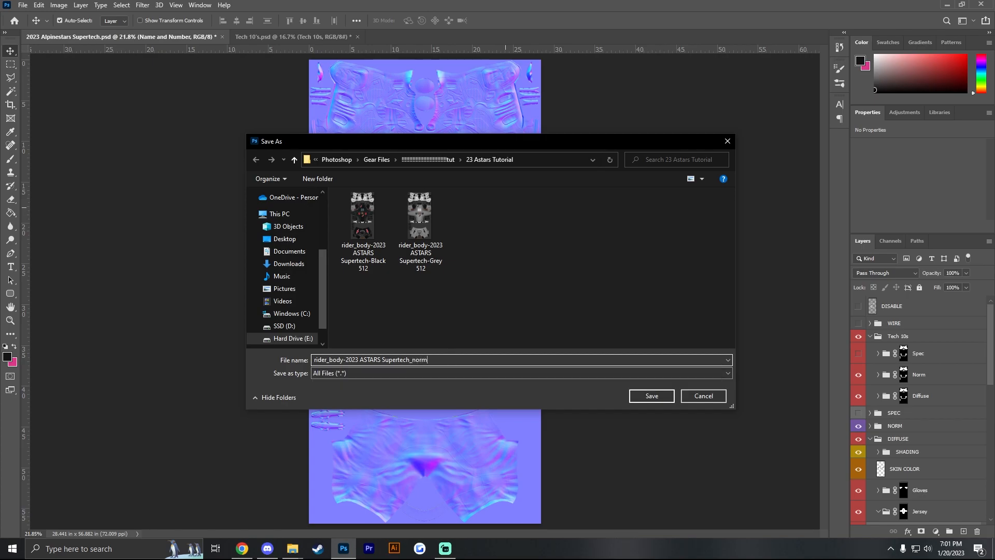
left_click(652, 395)
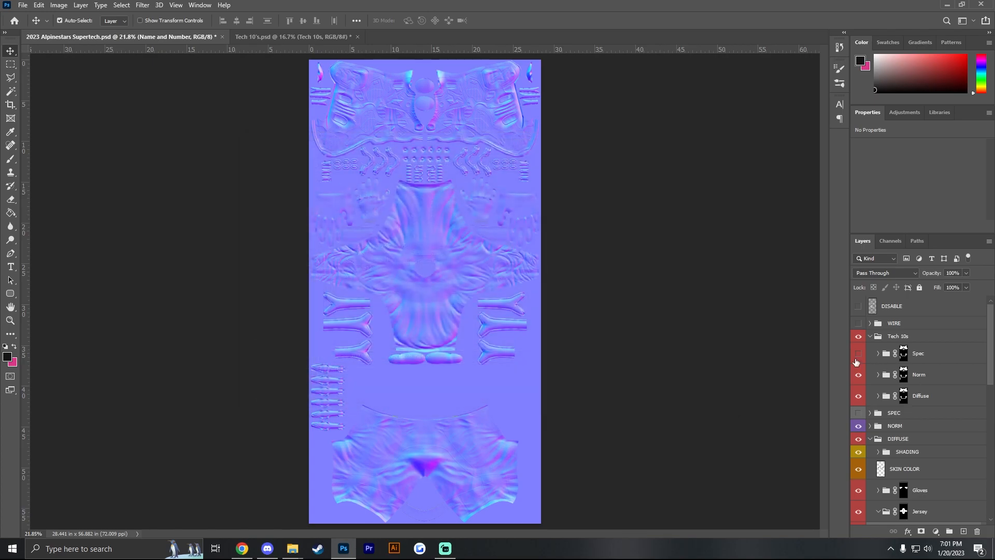
- Hide the Norm subgroup inside Tech 10s and the main NORM group, and show the Spec subgroup and the main SPEC group
left_click(858, 375)
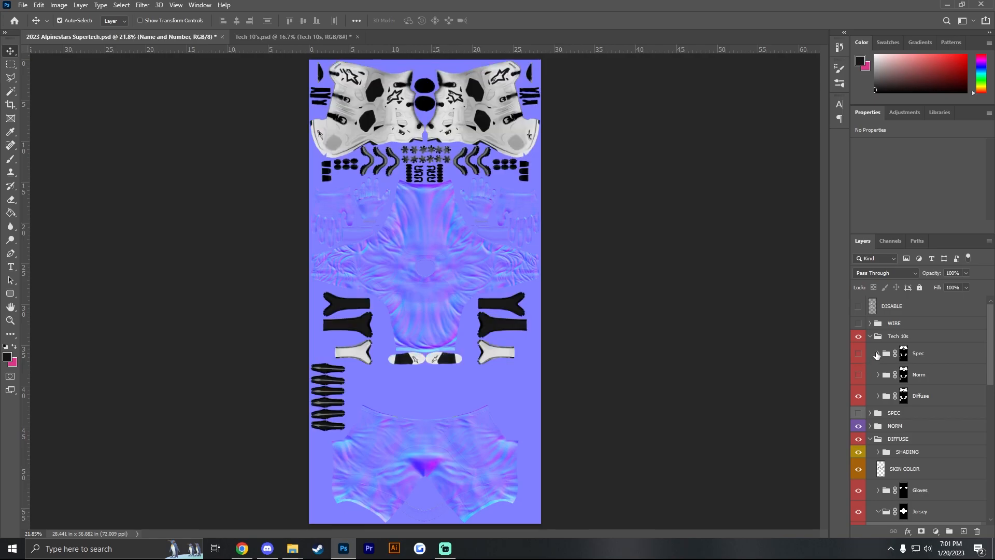
left_click(858, 354)
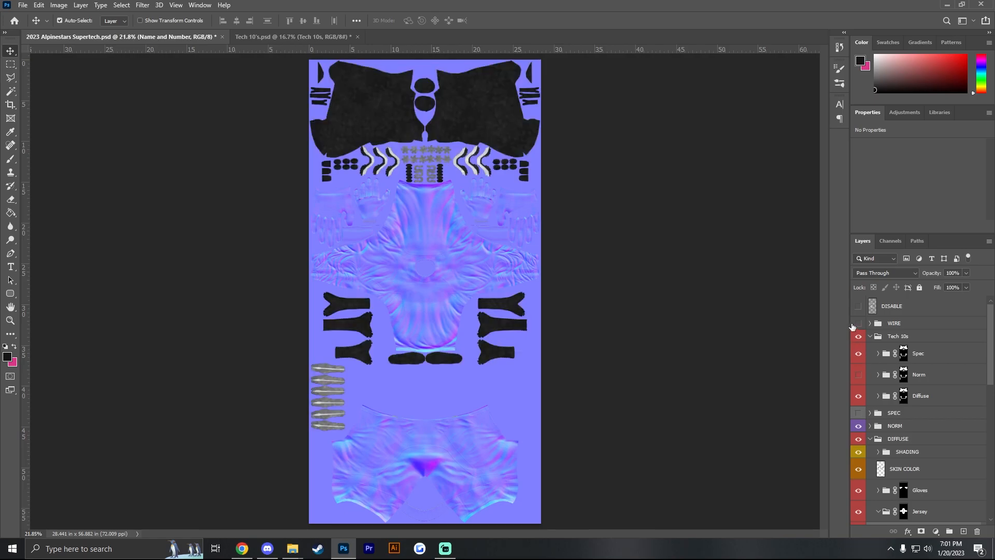
left_click(870, 336)
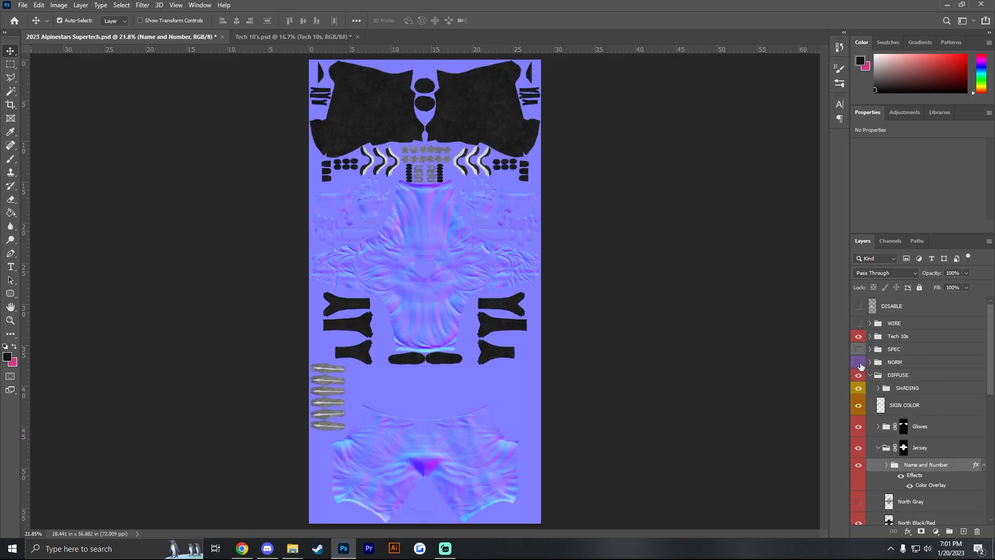
left_click(859, 362)
left_click(858, 350)
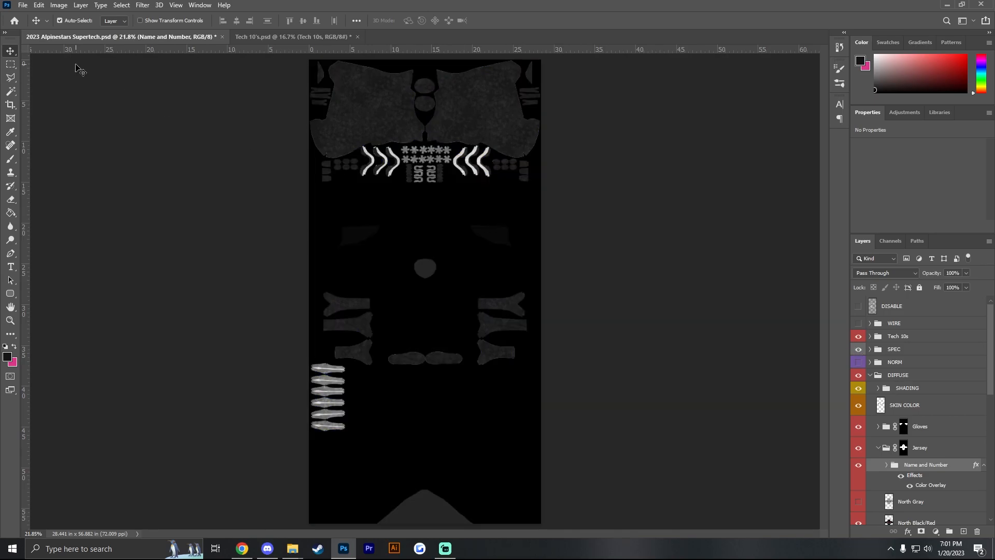
- Quick-export the specular map as a PNG named rider_body-2023 ASTARS Supertech_spec in the 23 Astars Tutorial folder
left_click(22, 5)
mouse_move(78, 156)
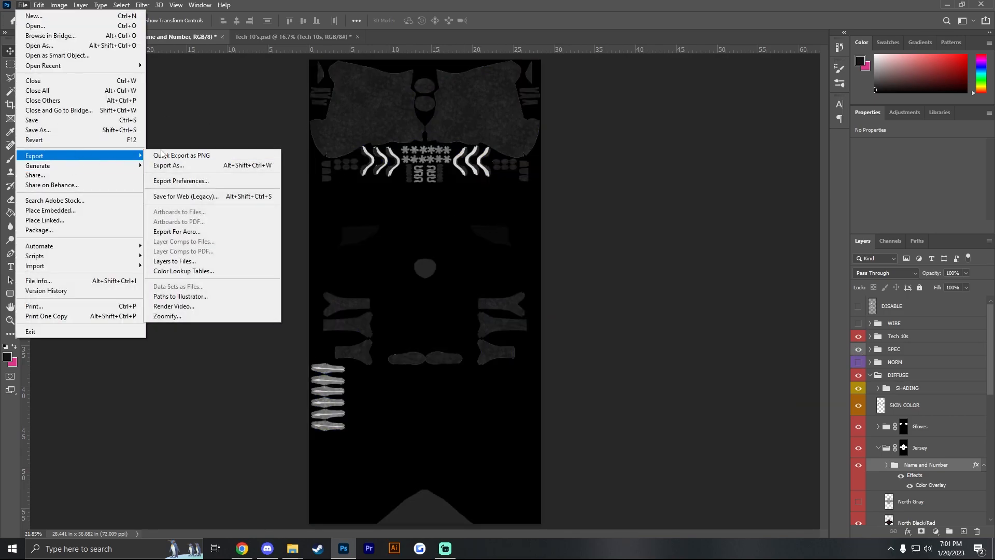
left_click(181, 151)
left_click(363, 248)
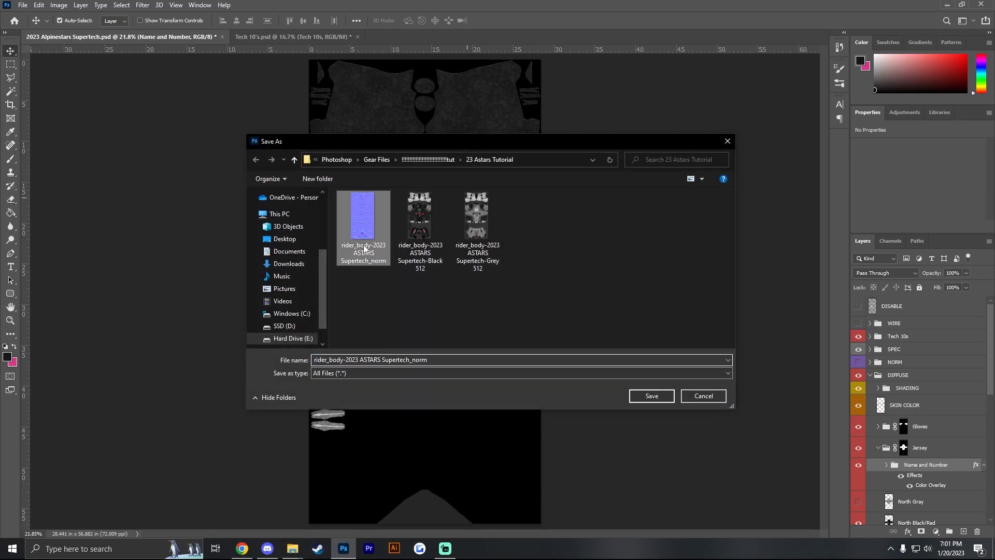
left_click(446, 359)
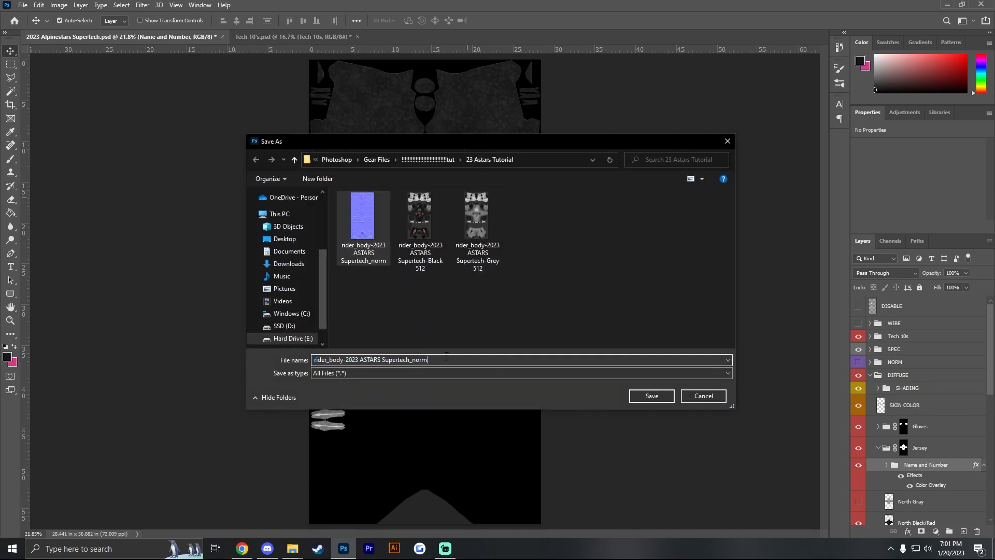
key("BackSpace")
key("BackSpace")
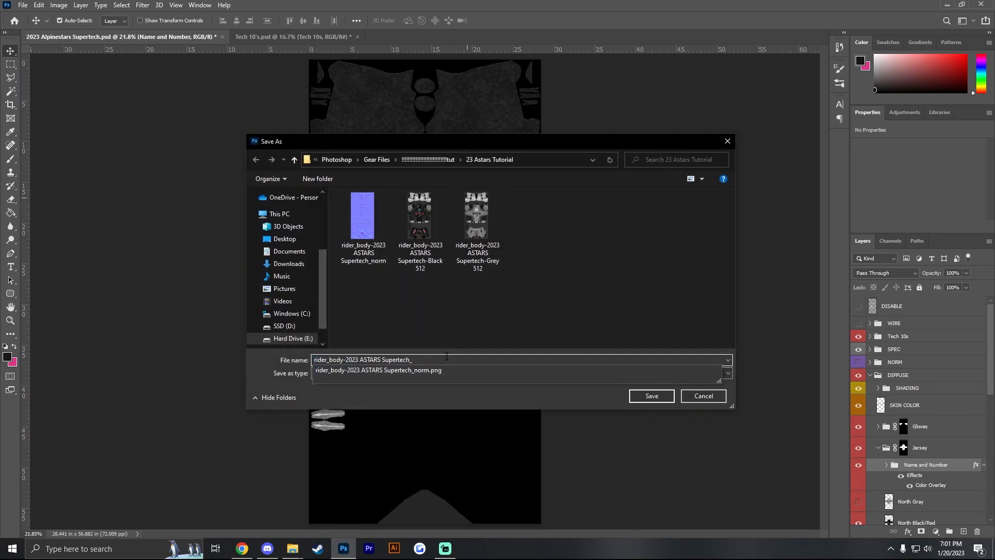
type("spe")
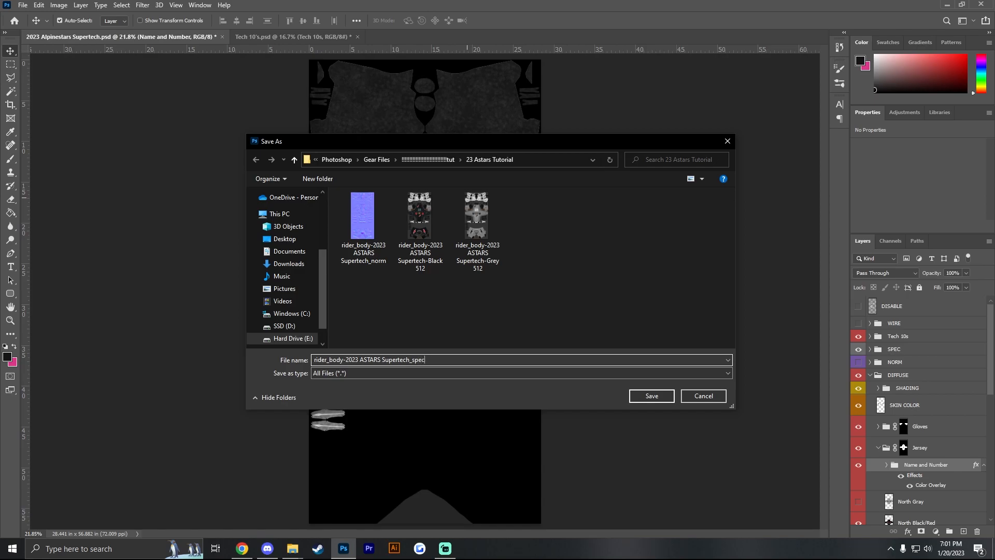
type("c")
left_click(670, 397)
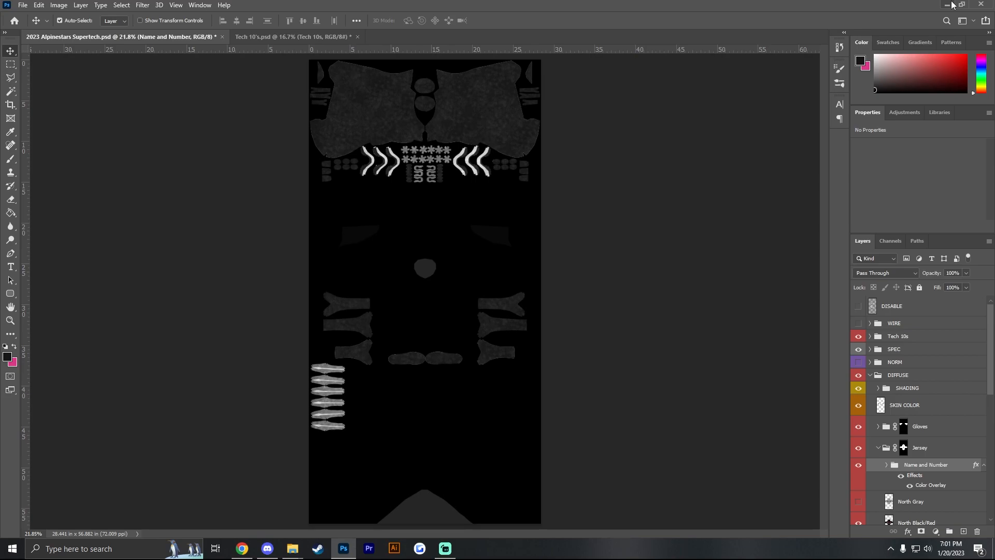
- Bring up the 23 Astars Tutorial folder and minimise the Photoshop and Chrome windows covering it
left_click(291, 551)
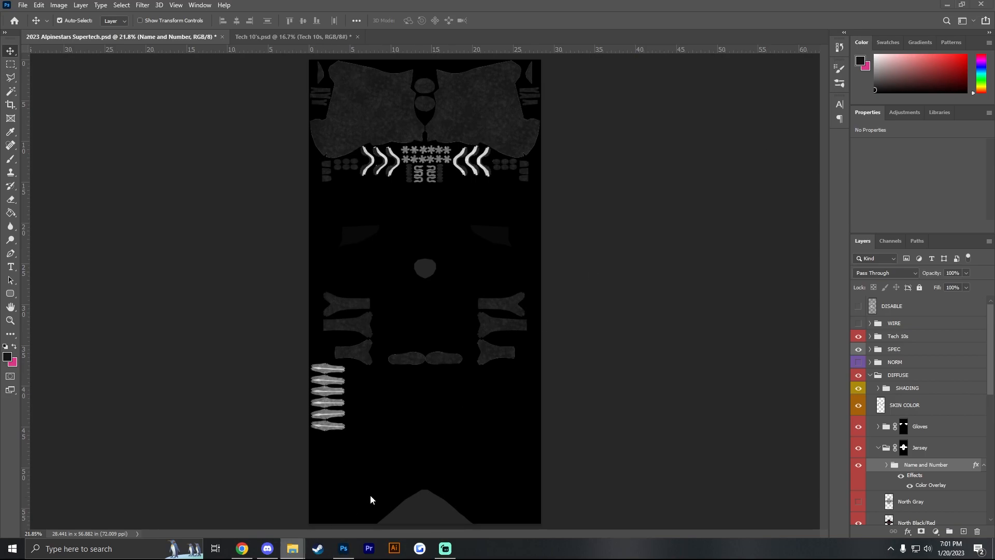
right_click(292, 548)
left_click(271, 320)
left_click_drag(614, 85, 629, 84)
left_click(933, 4)
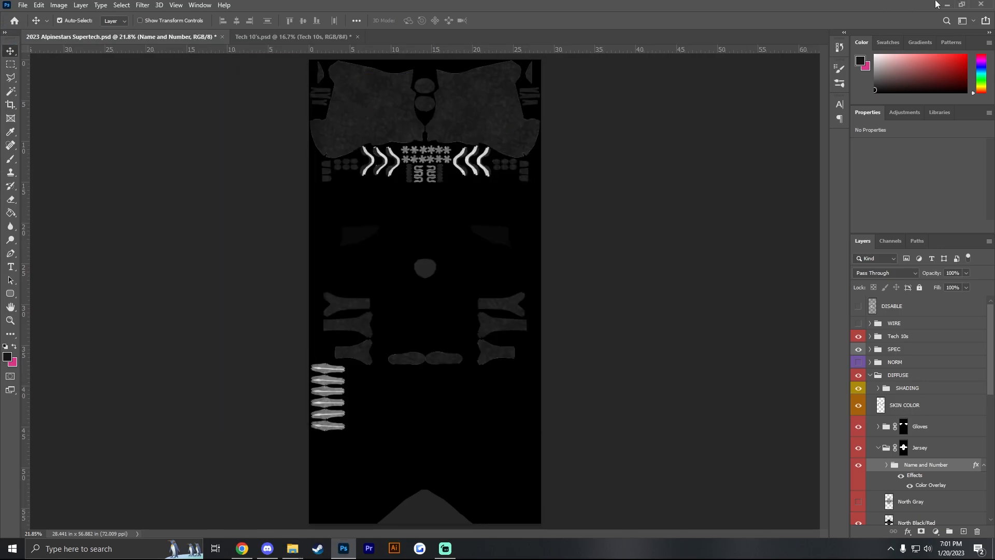
left_click(945, 5)
left_click(626, 3)
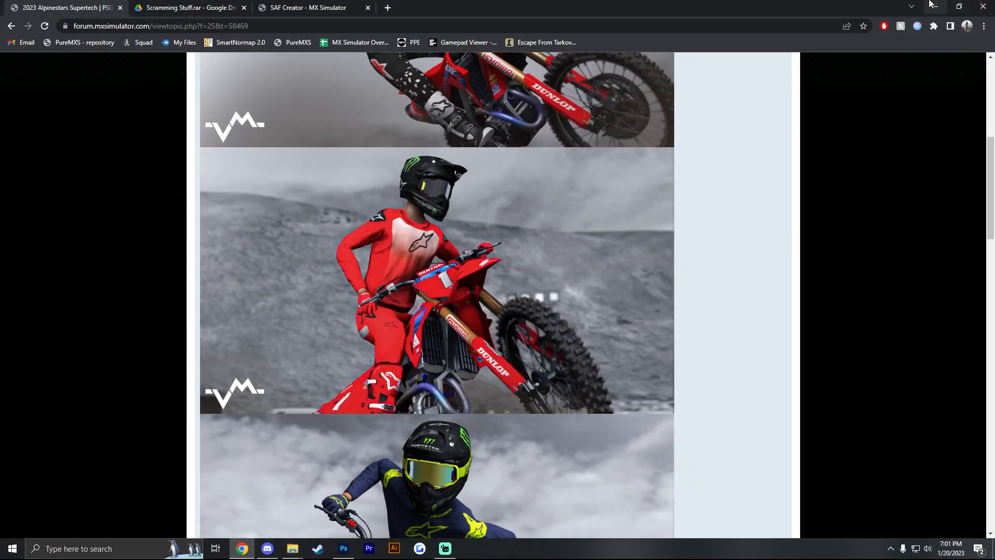
left_click(935, 5)
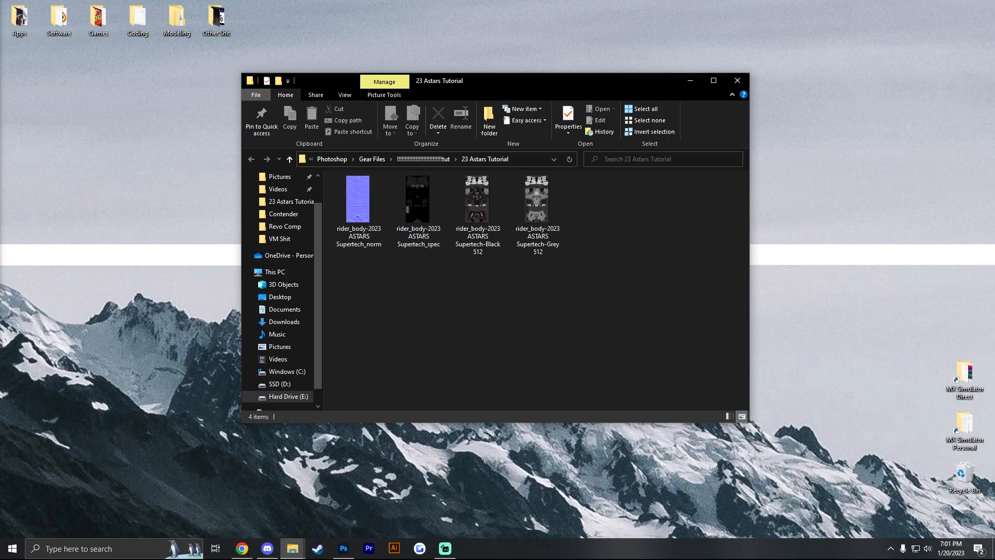
- Copy rider_body_fp-xxx.jm and rider_body-xxx.jm from the Zayas Tech 10s folder into the 23 Astars Tutorial folder, and minimise the source folder
left_click_drag(1, 105, 738, 251)
left_click(643, 391)
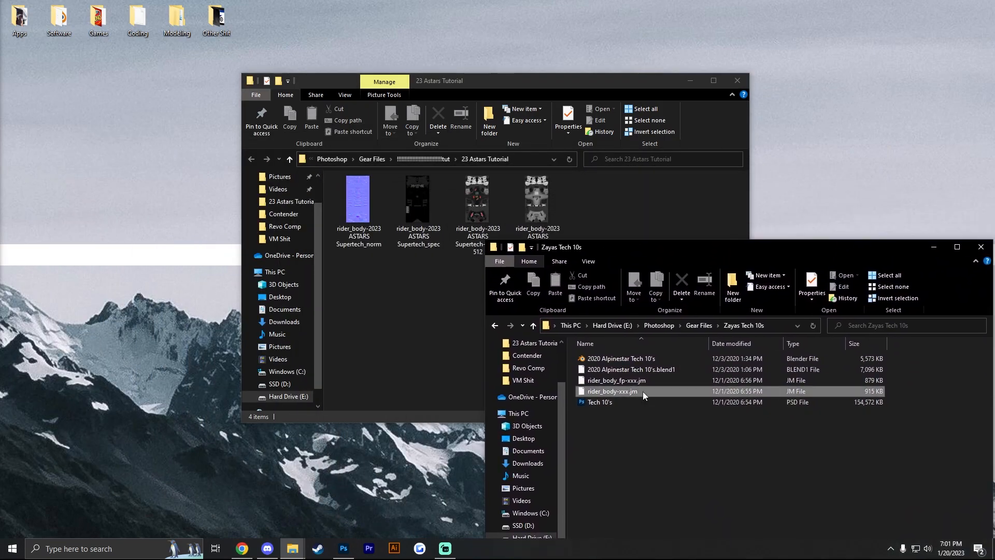
left_click(660, 380, "shift")
right_click(658, 381)
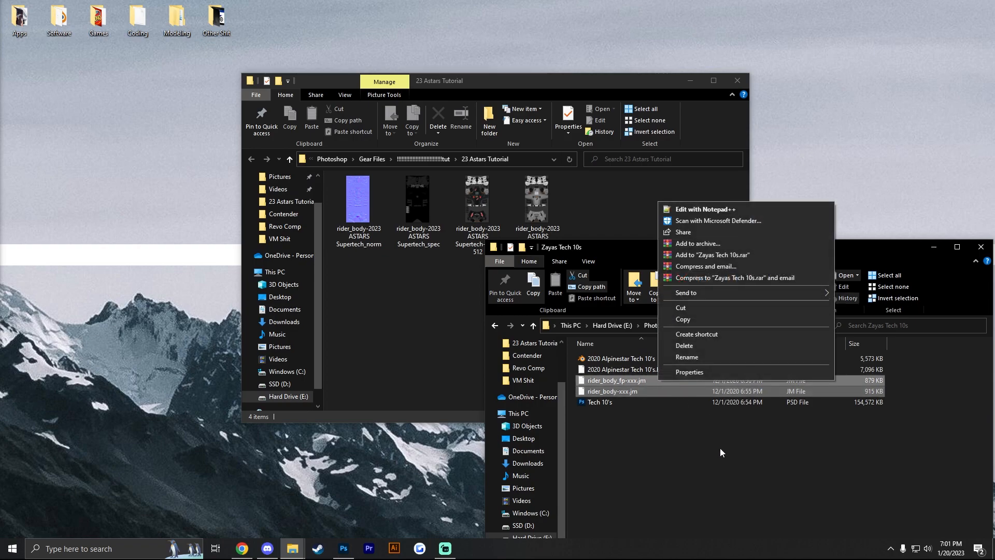
left_click(671, 320)
right_click(363, 319)
left_click(398, 390)
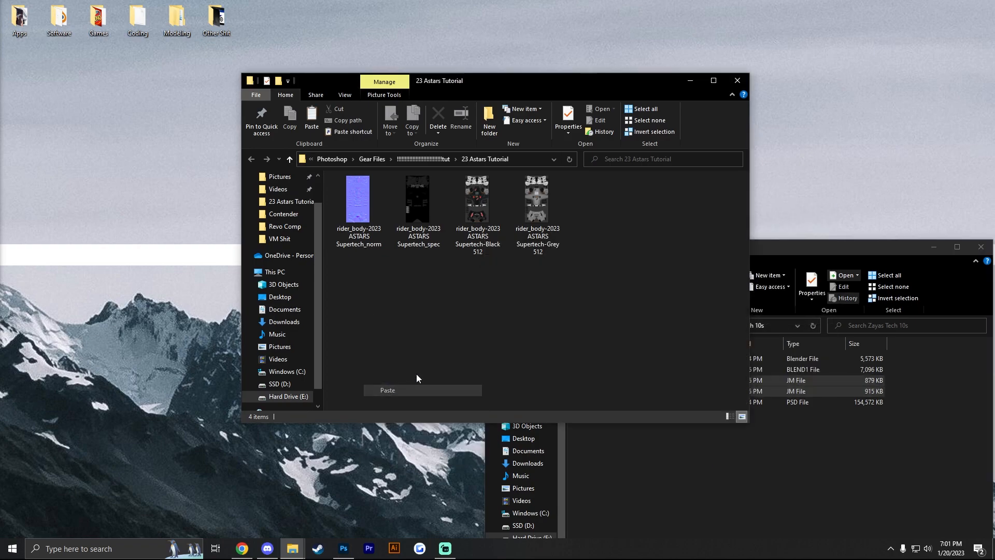
left_click(934, 247)
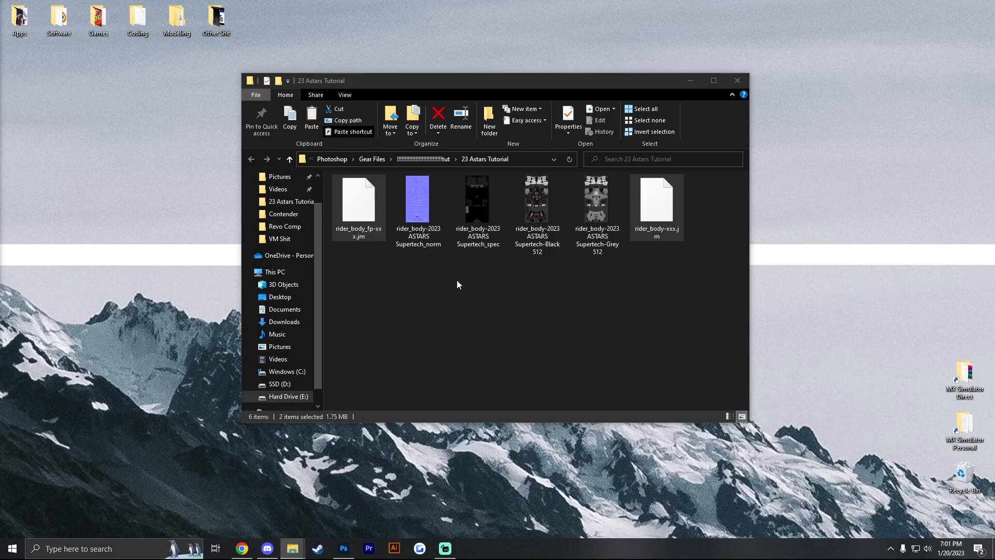
- Rename rider_body_fp-xxx.jm as rider_body_fp-2023 ASTARS Supertech.jm
left_click(456, 280)
left_click(364, 237)
left_click(353, 237)
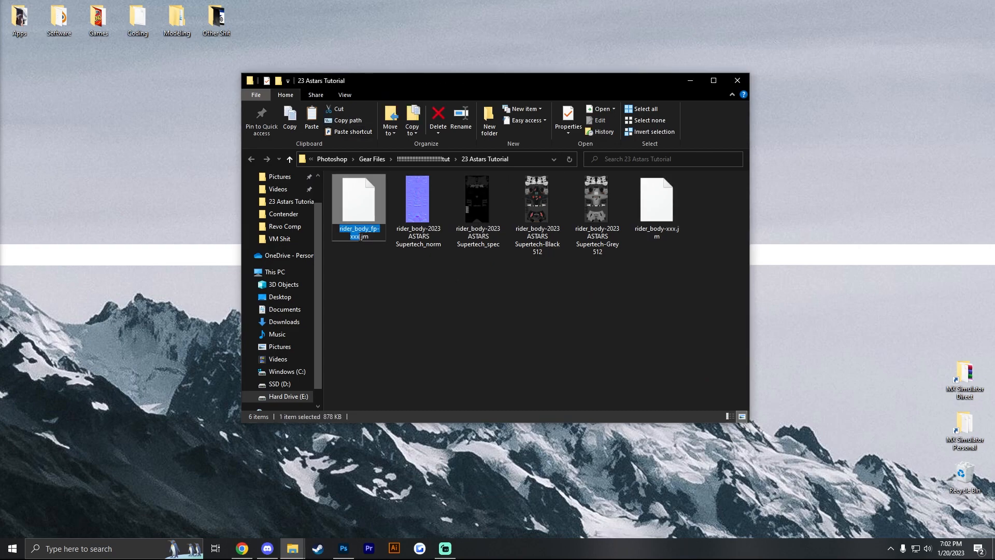
left_click(360, 237)
key("BackSpace")
key("BackSpace")
key("BackSpace")
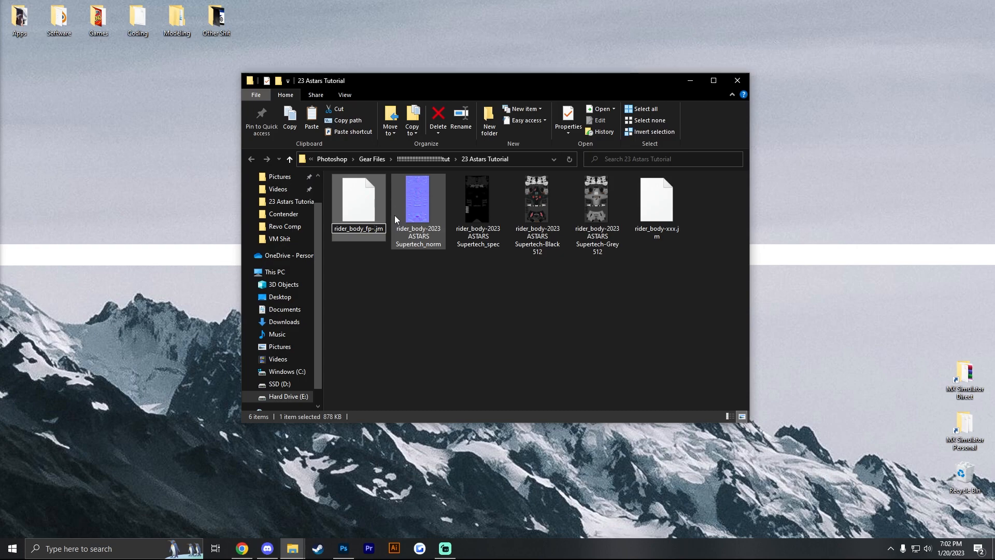
type("2023 A")
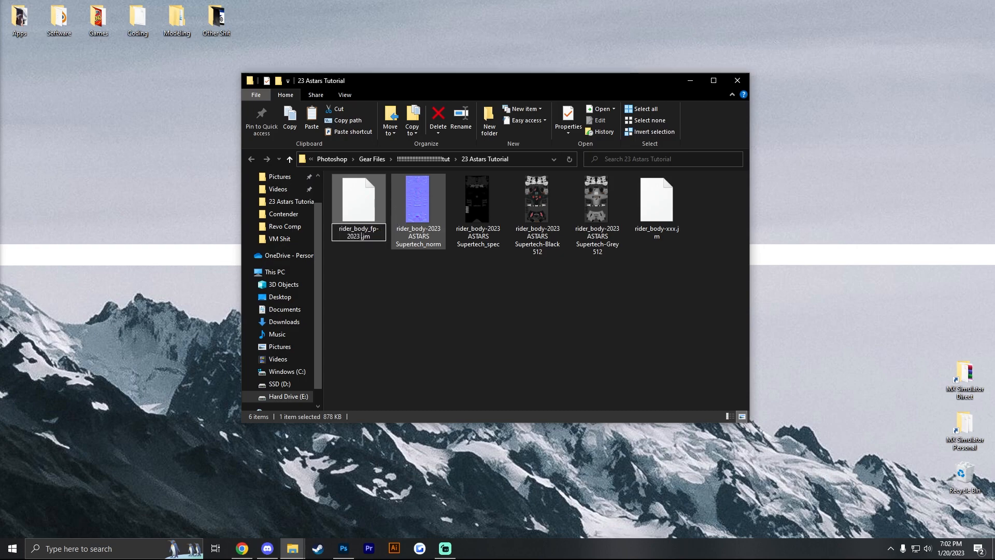
type("STARS")
type(" Supertech")
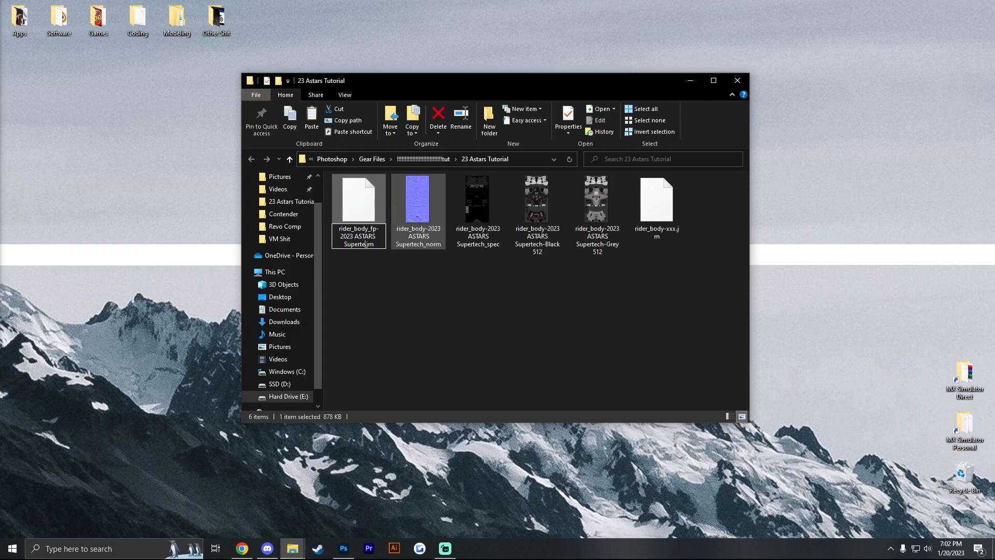
key("Return")
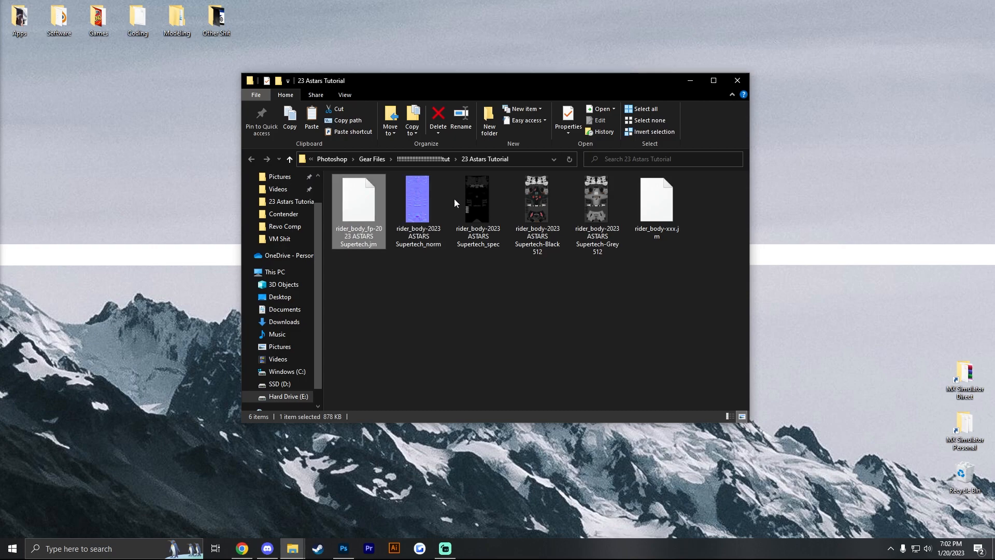
- Rename rider_body-xxx.jm as rider_body-2023 ASTARS Supertech.jm
left_click(664, 236)
left_click(664, 236)
type("rider_body-")
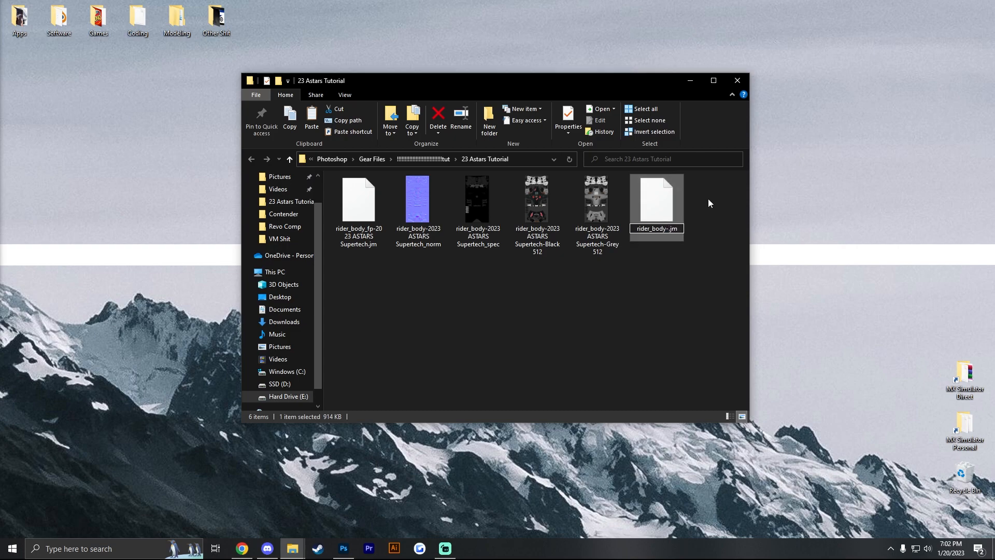
type("2023")
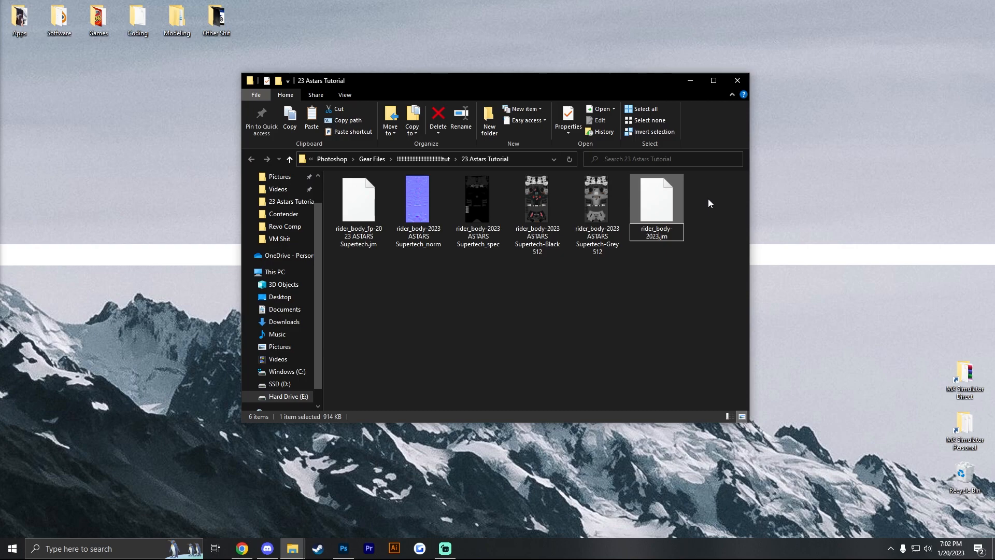
type(" ASTARS S")
type("upertech")
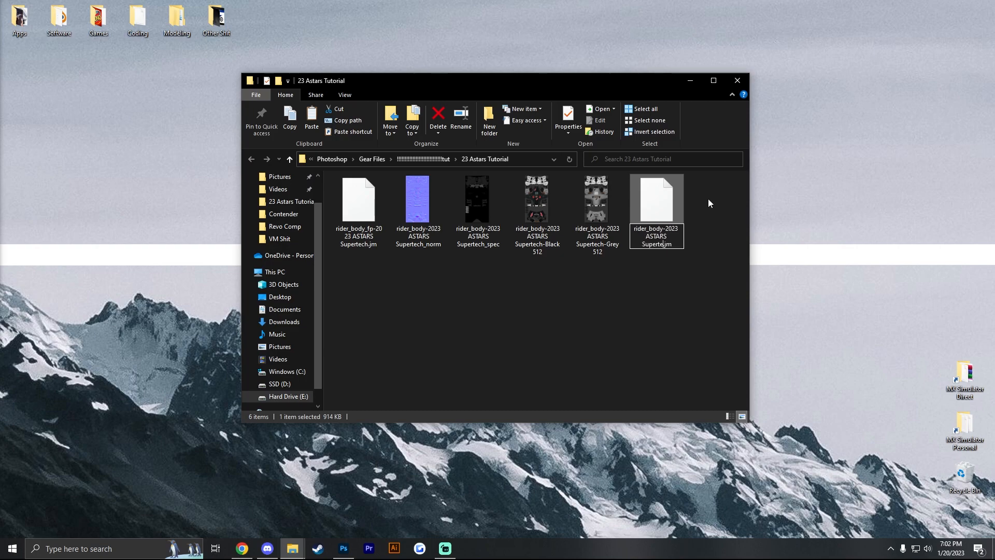
left_click(582, 293)
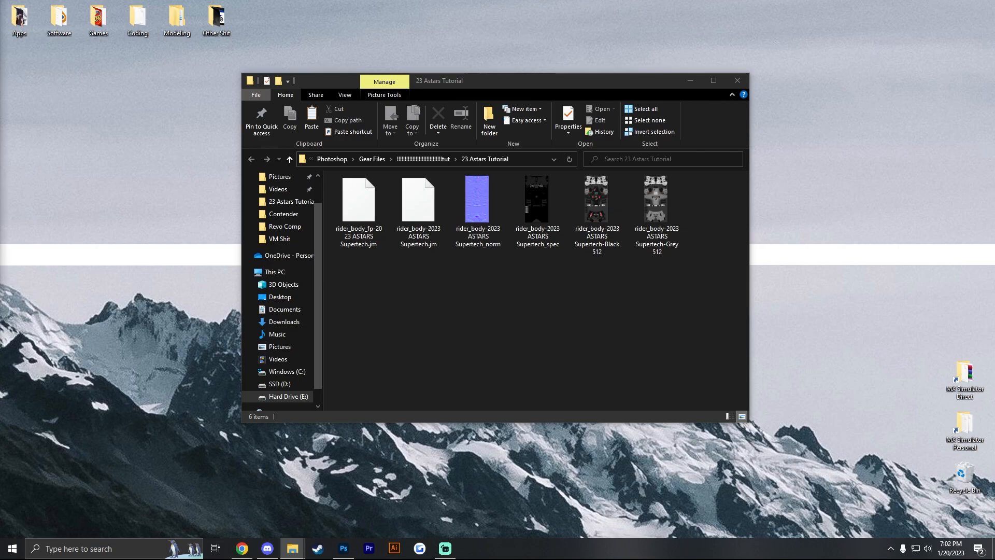
- Switch to Chrome to view the Scramming Stuff.rar contents on Google Drive, and review the files in the 23 Astars Tutorial folder
left_click(242, 548)
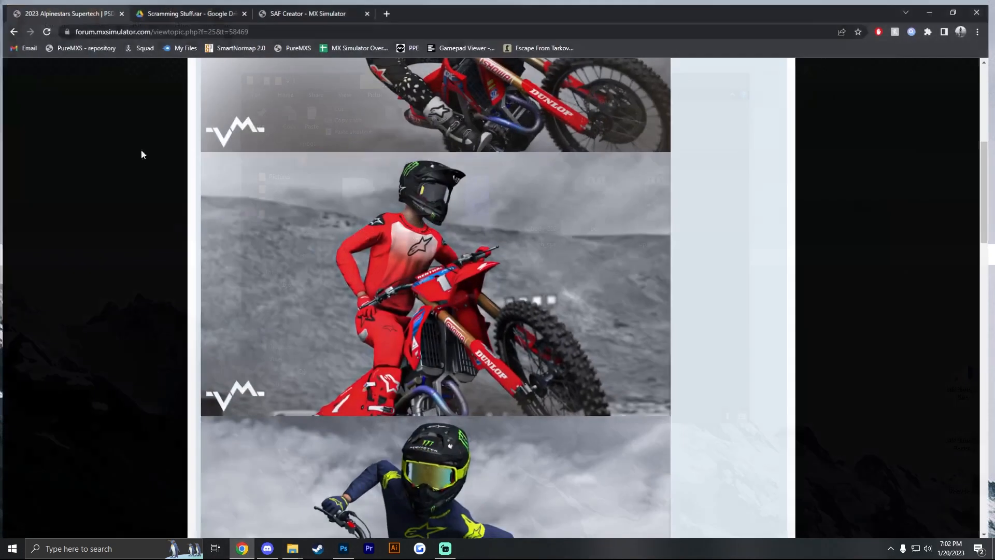
left_click(185, 6)
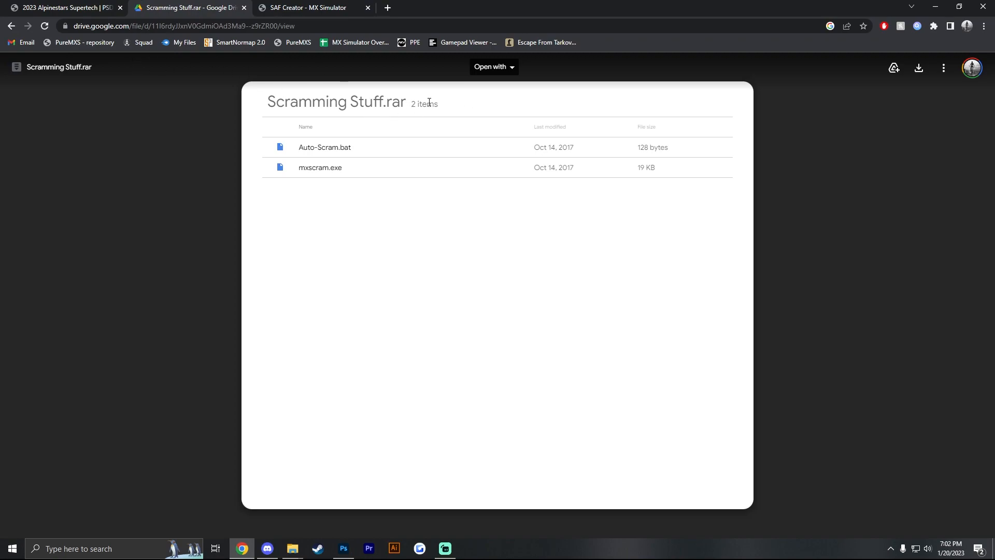
left_click(292, 549)
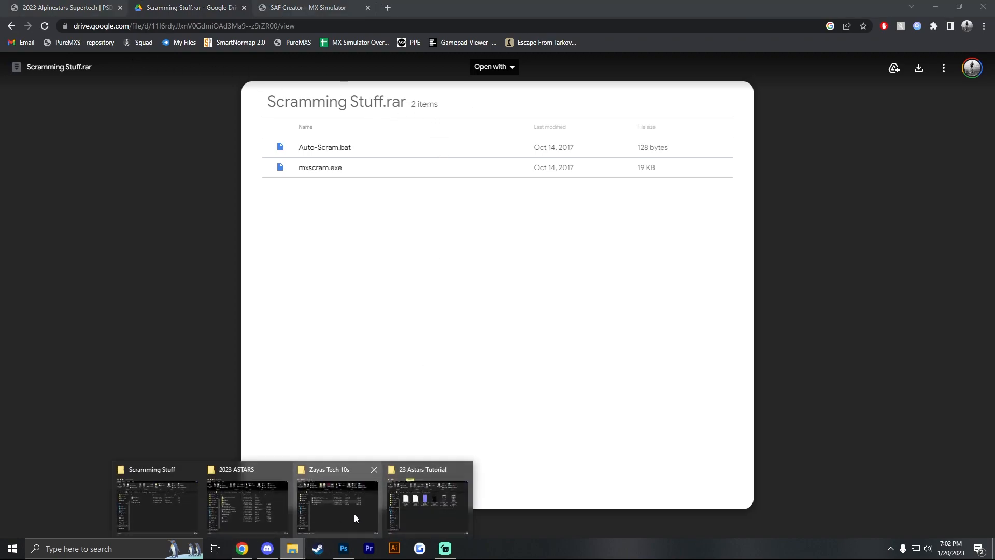
left_click(410, 498)
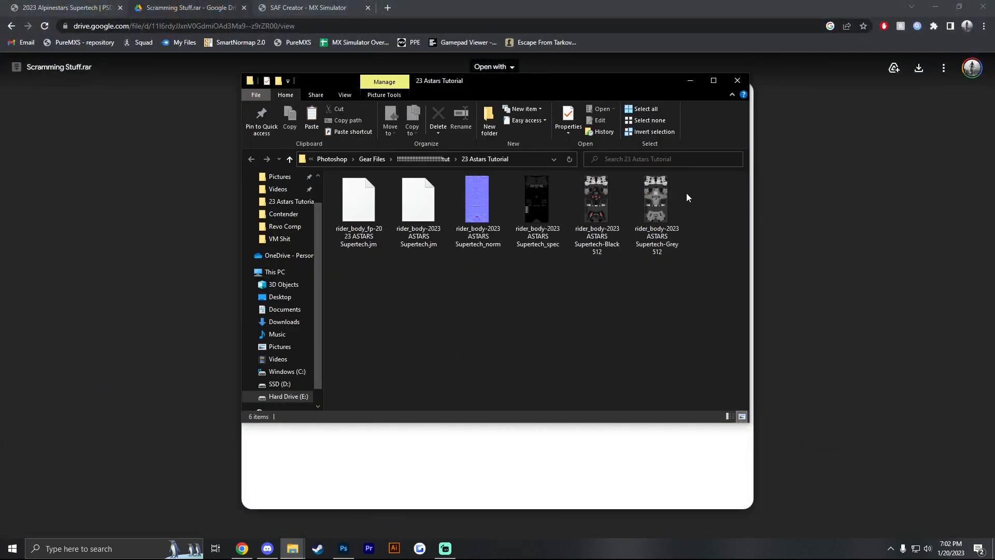
mouse_move(674, 204)
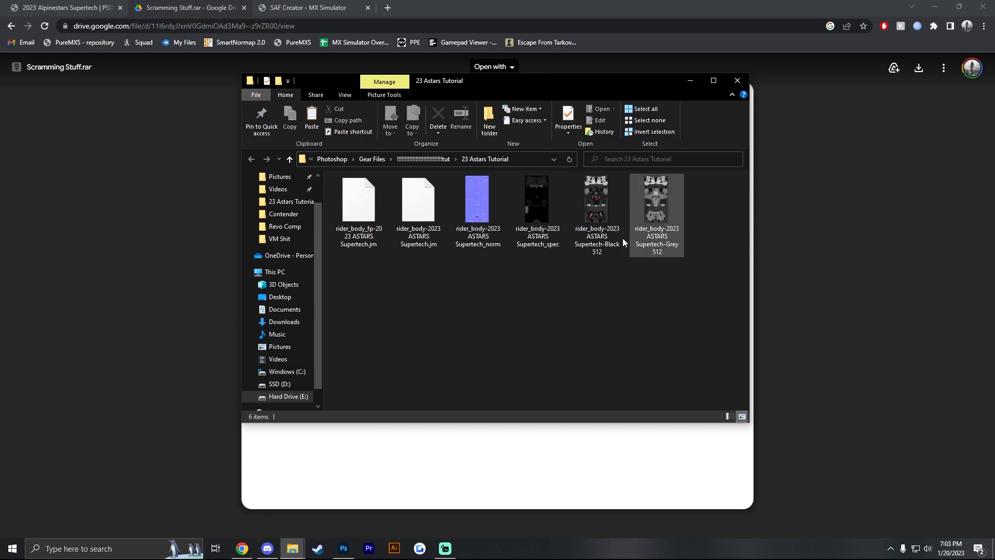
left_click(692, 83)
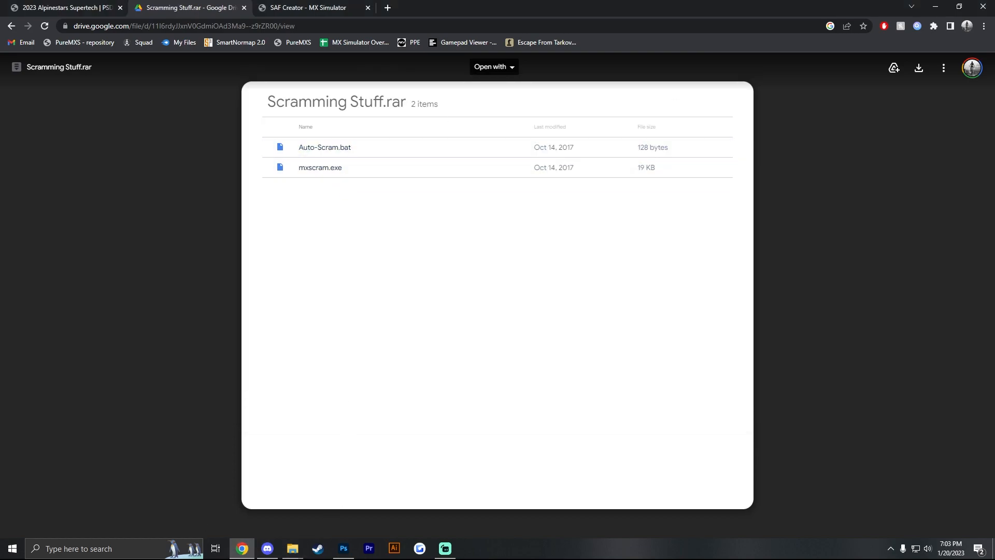
- Copy Auto-Scram and mxscram from the Scramming Stuff folder into the 23 Astars Tutorial folder
left_click_drag(0, 117, 338, 119)
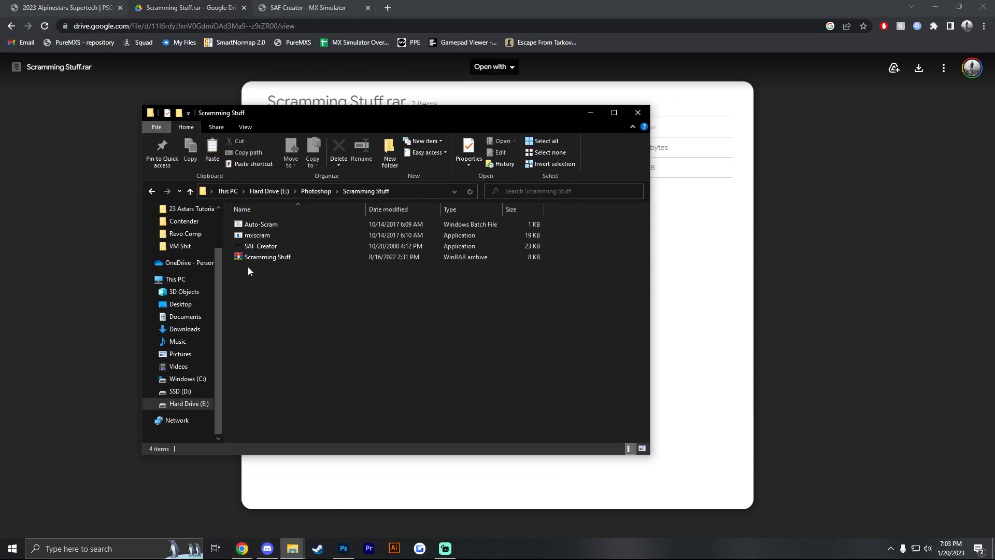
left_click_drag(552, 236, 495, 227)
right_click(494, 223)
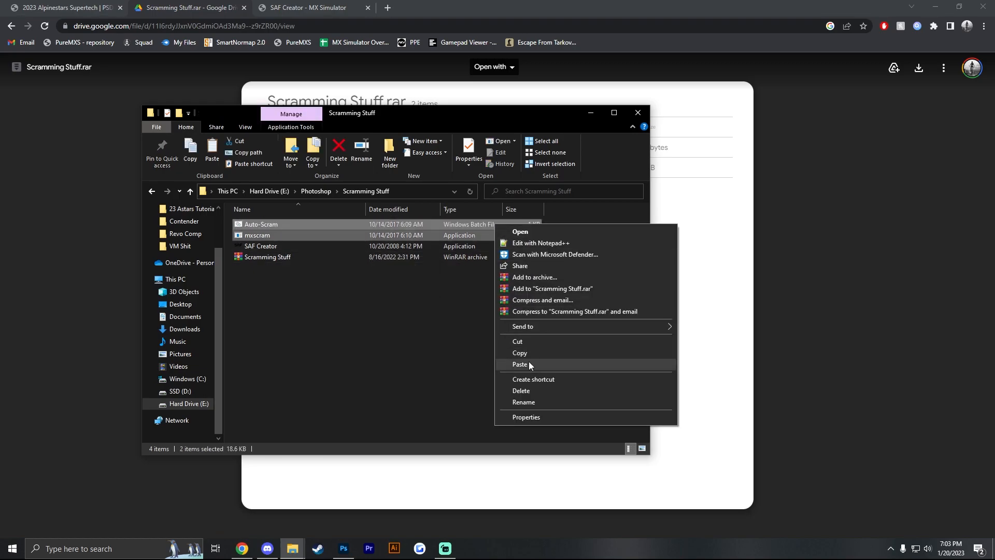
left_click(530, 351)
mouse_move(292, 549)
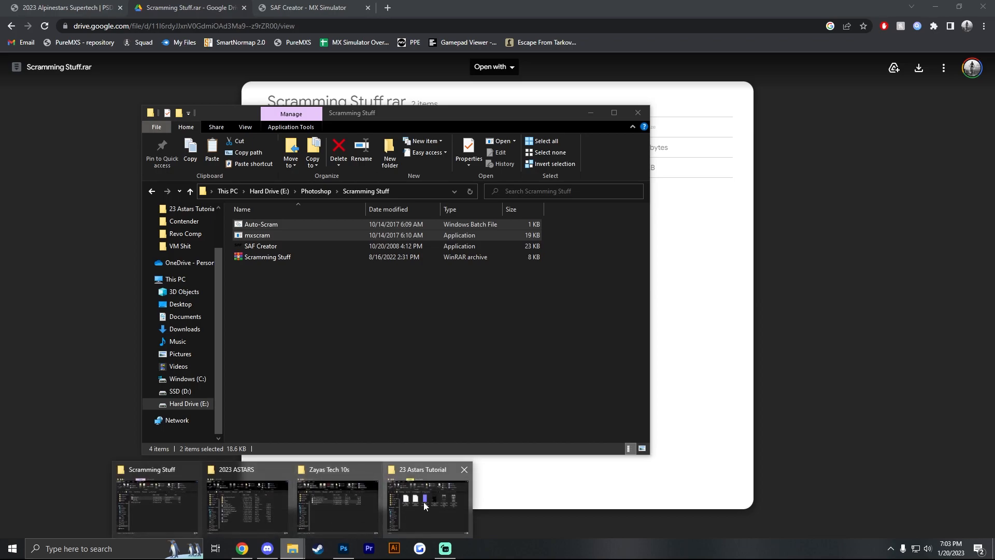
left_click(424, 508)
right_click(456, 309)
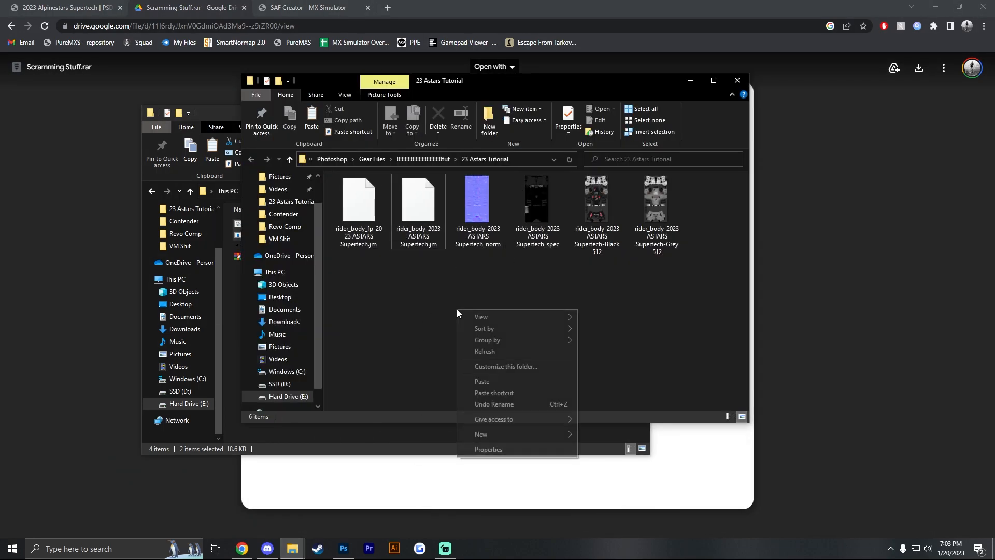
left_click(489, 376)
- Run Auto-Scram in the 23 Astars Tutorial folder to scram its PNG files, and dismiss the console
left_click(443, 265)
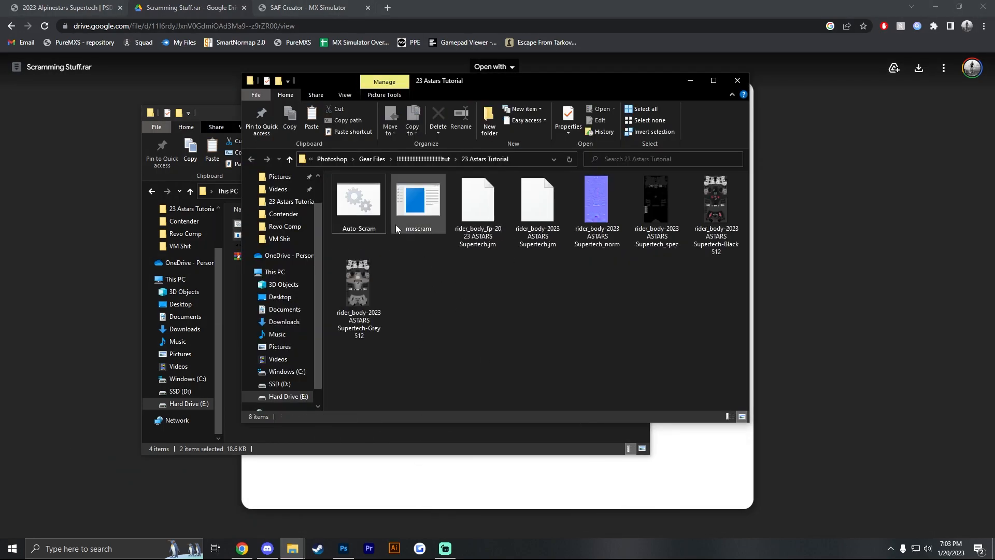
double_click(358, 214)
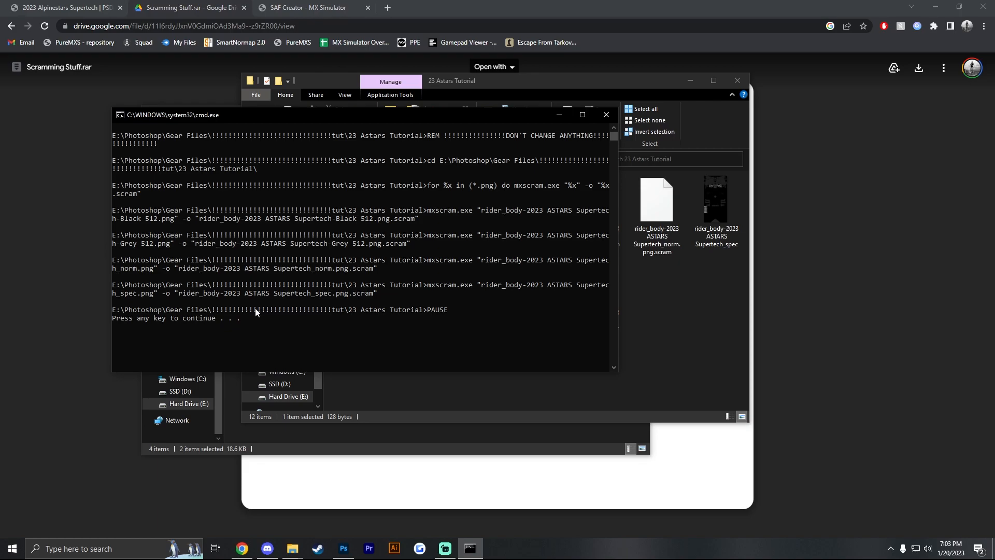
key("Return")
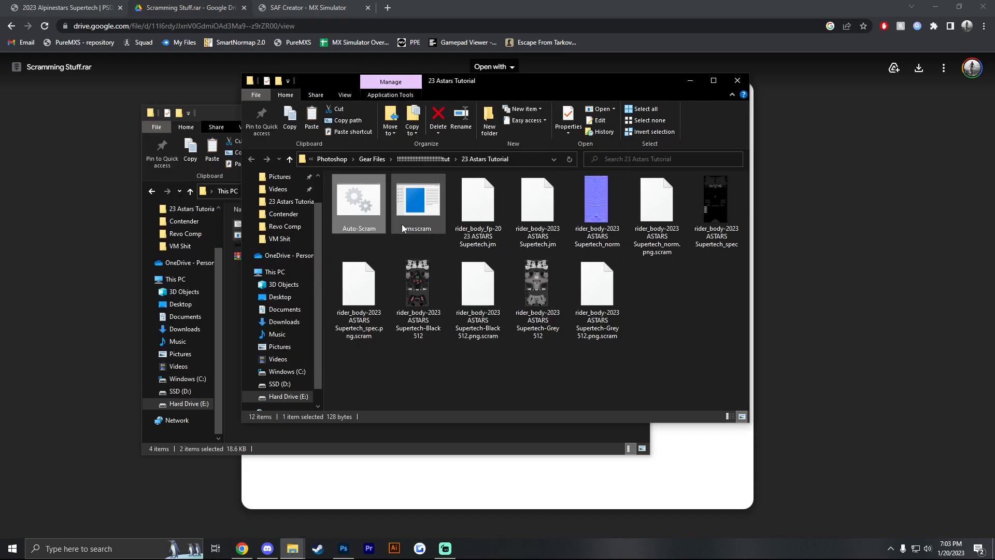
- Delete Auto-Scram and mxscram from the 23 Astars Tutorial folder
left_click_drag(366, 243, 410, 204)
right_click(410, 205)
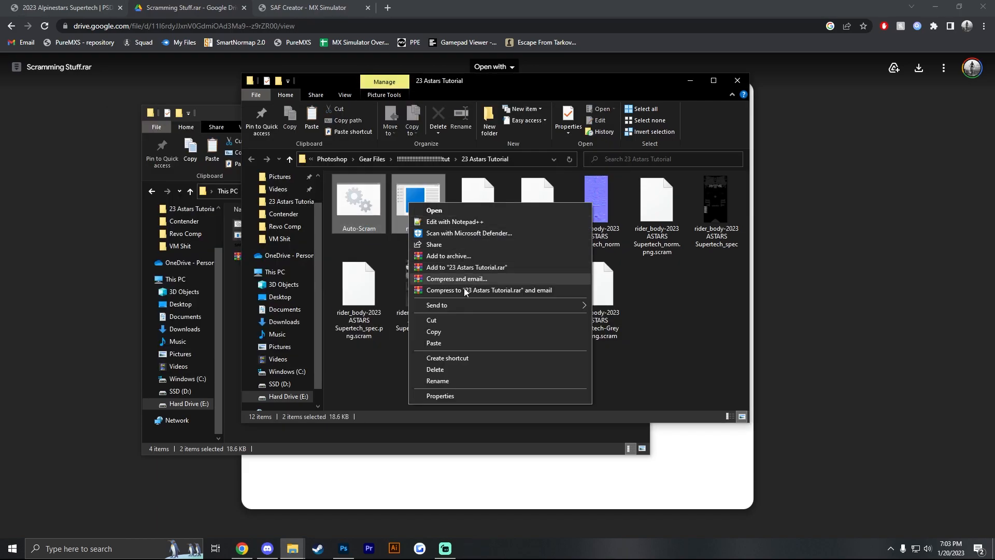
left_click(431, 370)
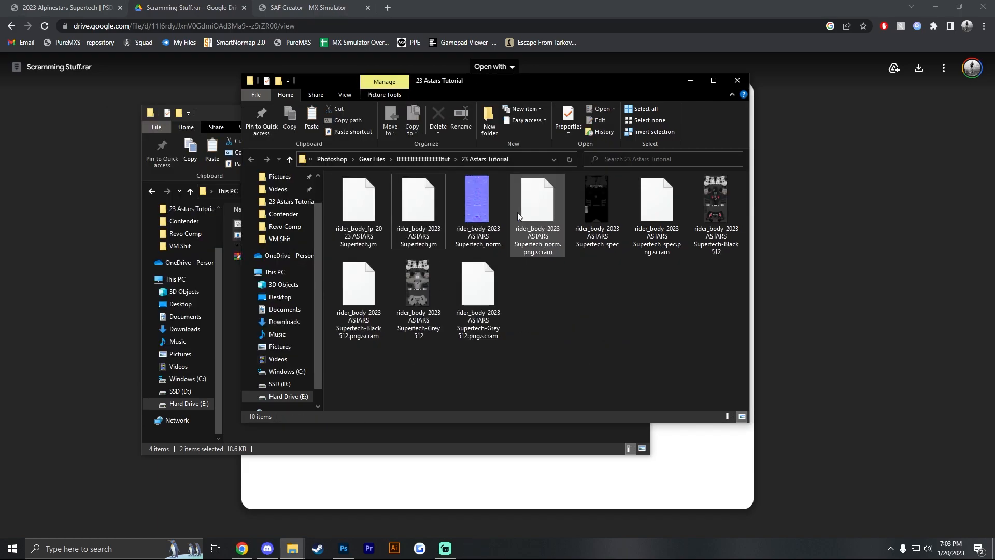
- Delete the unscrammed norm, spec, Black 512 and Grey 512 PNG images, keeping only the .scram and .jm files
left_click(477, 207)
left_click(591, 210, "ctrl")
left_click(695, 210, "ctrl")
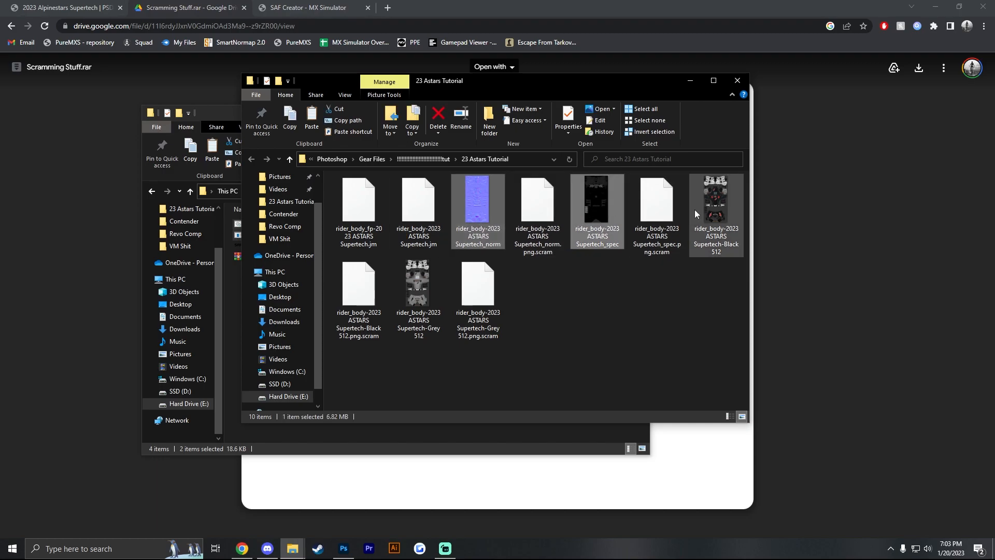
left_click(417, 290, "ctrl")
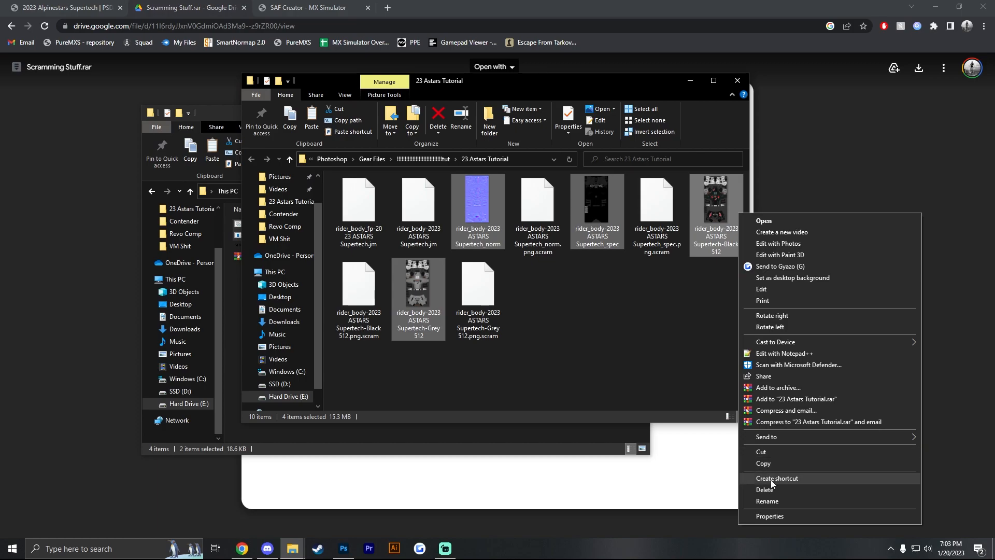
left_click(766, 490)
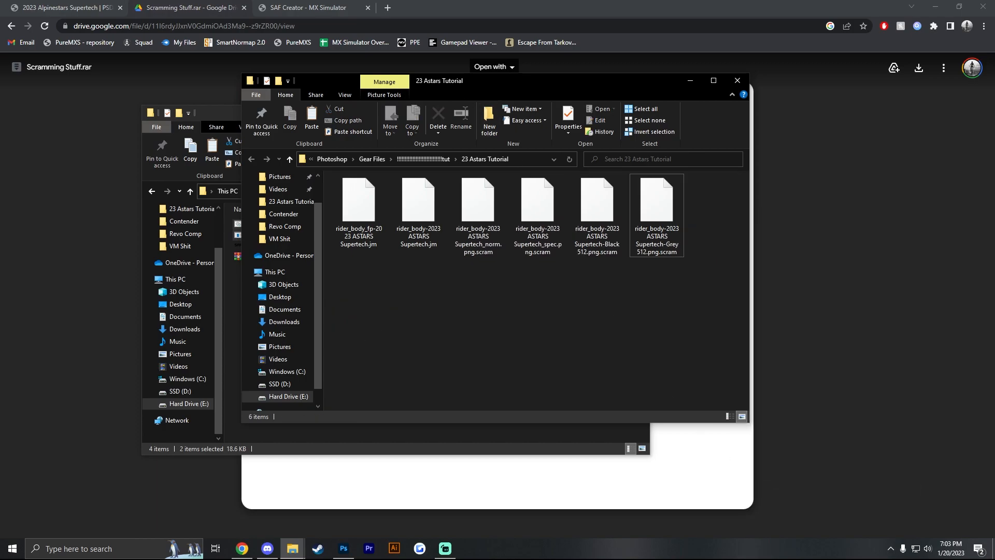
- Locate SAF Creator in the Scramming Stuff folder and view its download post on the MX Simulator forum in Chrome
left_click(200, 114)
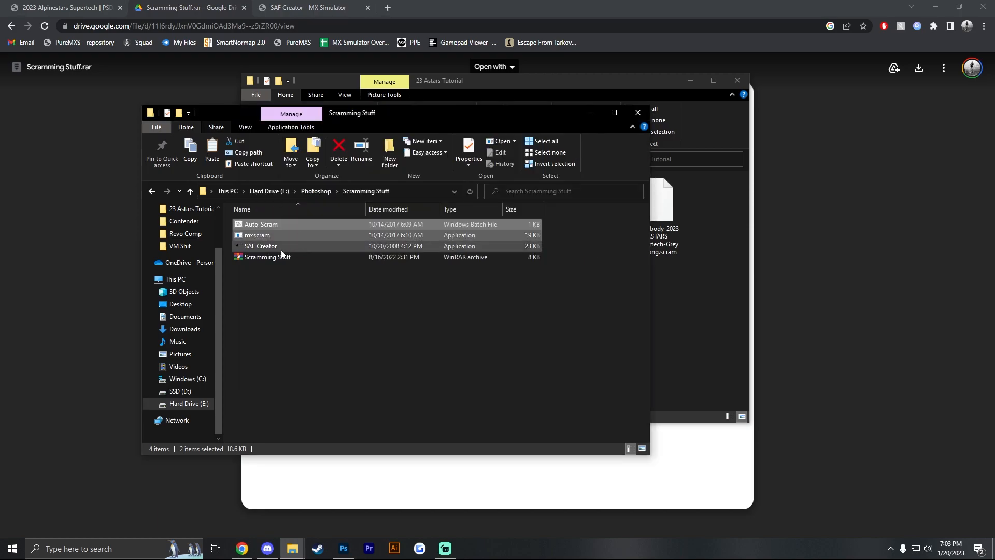
left_click_drag(376, 114, 242, 86)
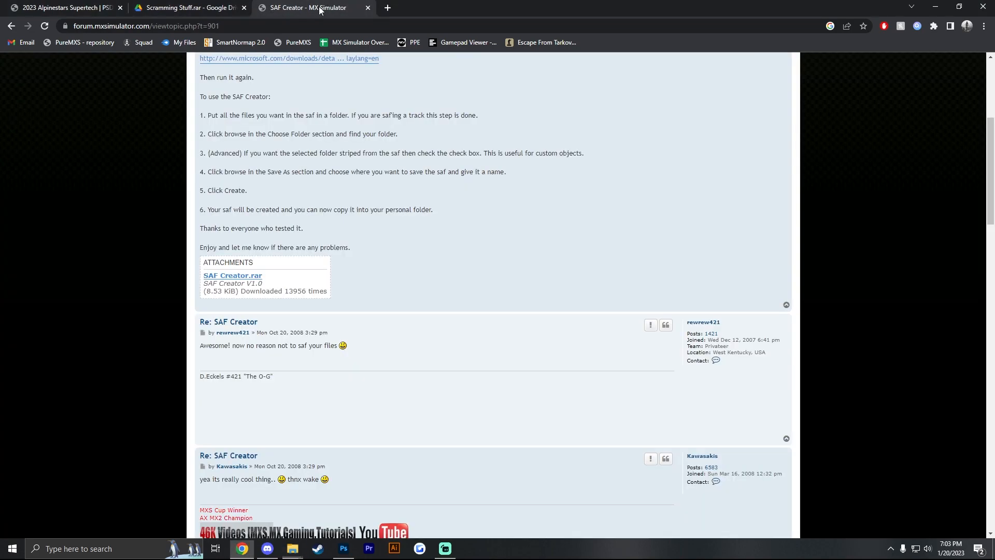
left_click(309, 8)
scroll(295, 234, "up", 5)
scroll(303, 225, "down", 5)
left_click(189, 7)
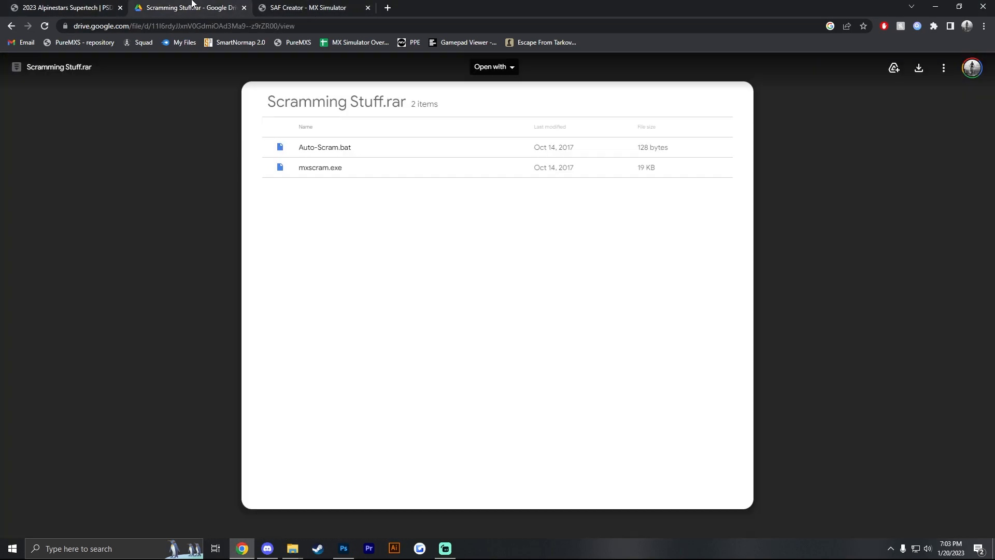
left_click(305, 7)
- Launch SAF Creator from the Scramming Stuff folder and enable stripping the selected folder from the path
left_click(290, 554)
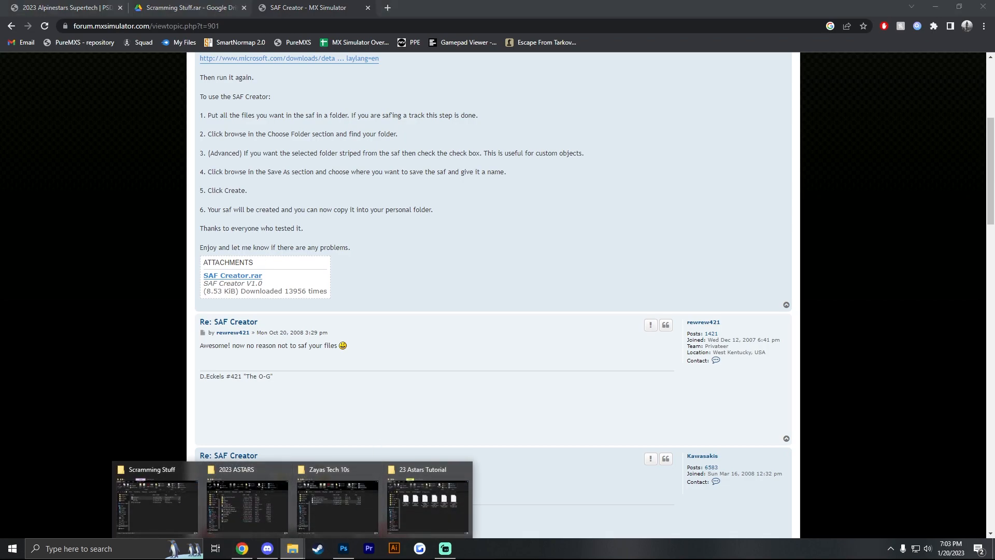
left_click(160, 490)
double_click(152, 220)
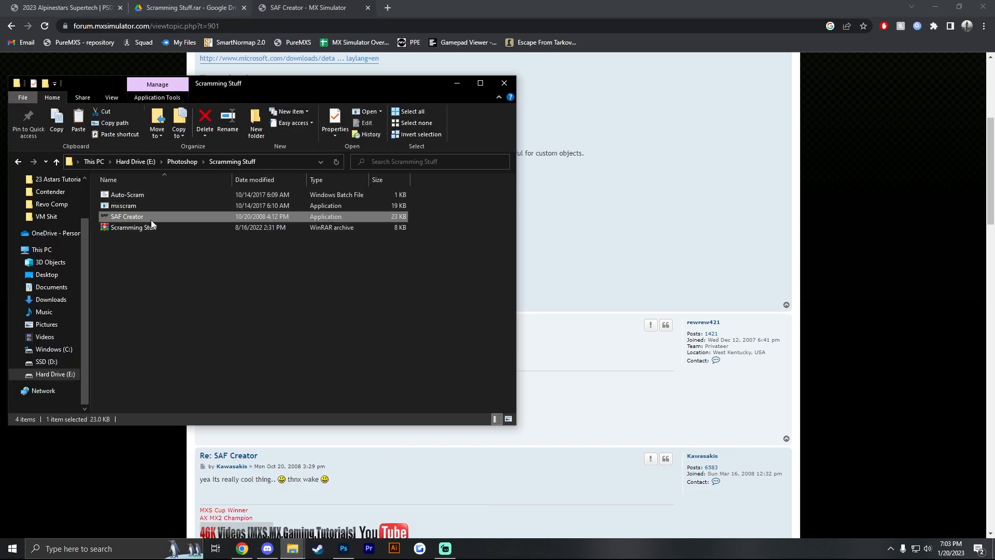
left_click_drag(198, 130, 460, 220)
left_click(413, 264)
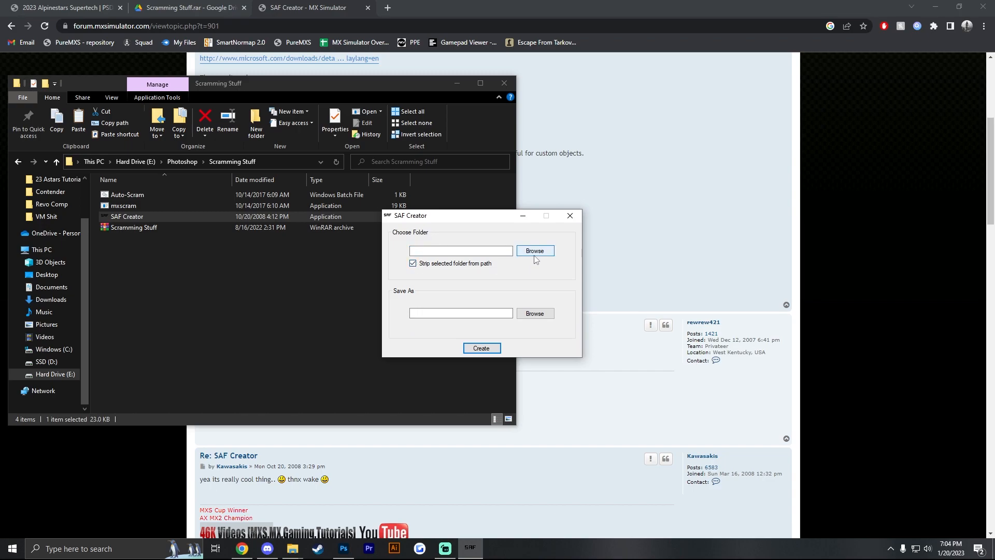
- Choose the 23 Astars Tutorial folder, inside Photoshop > Gear Files on Hard Drive (E:), as the SAF source folder
left_click(536, 254)
scroll(456, 306, "down", 1)
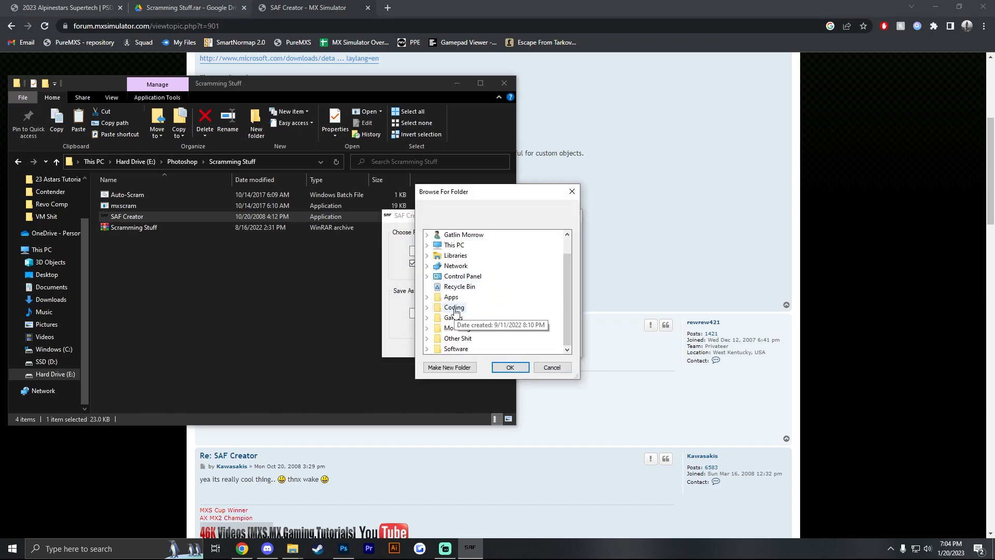
scroll(456, 300, "up", 1)
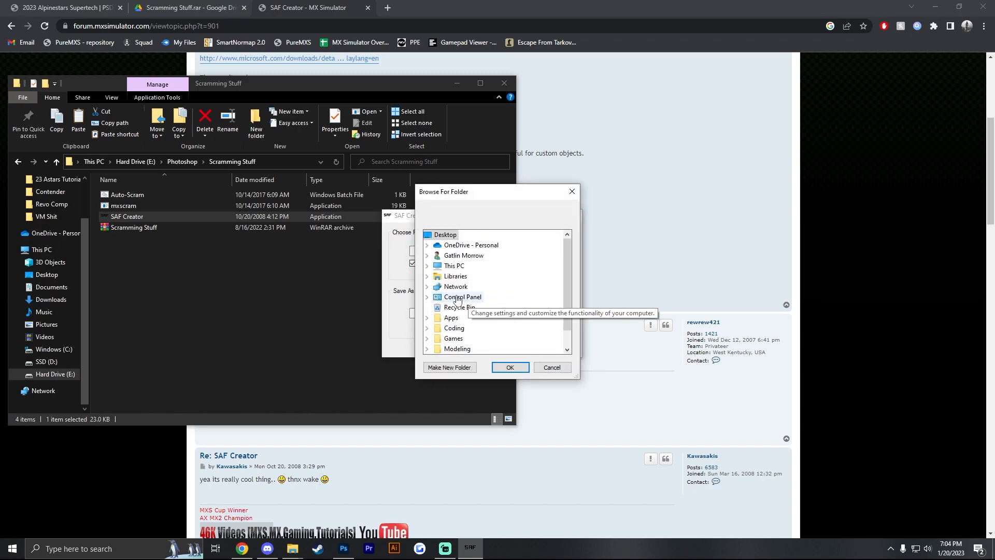
left_click(428, 266)
scroll(457, 329, "down", 1)
scroll(456, 330, "down", 1)
left_click(437, 286)
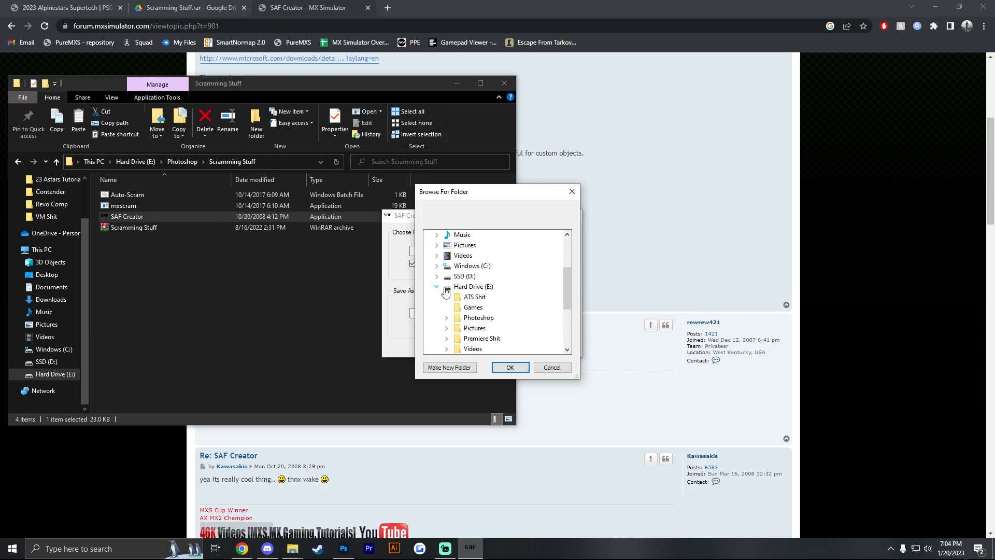
left_click(471, 320)
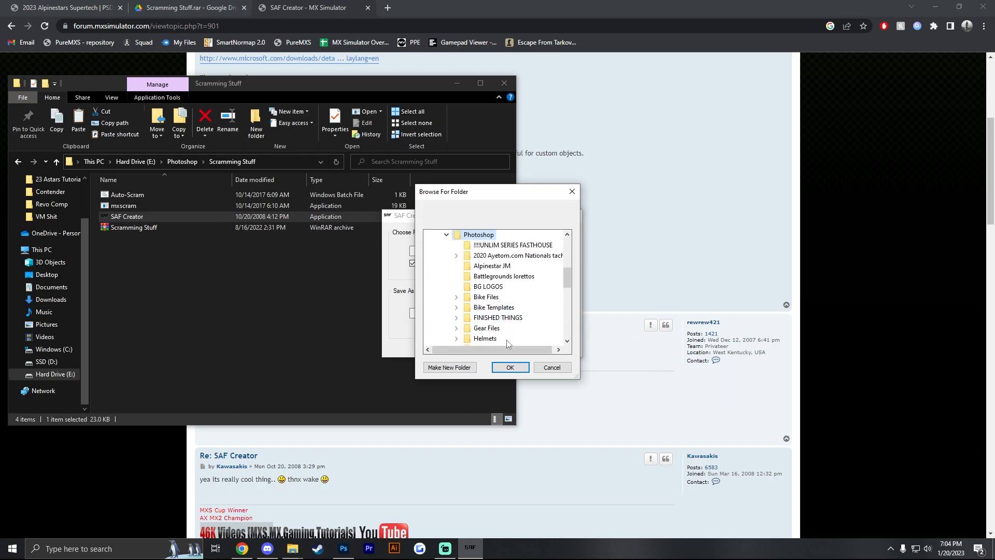
scroll(494, 306, "down", 1)
left_click(490, 298)
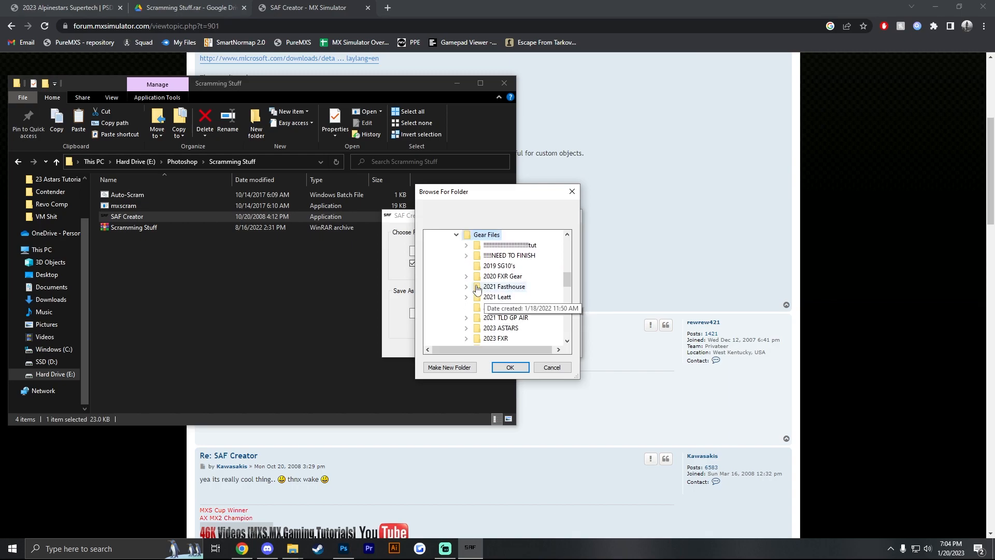
left_click(511, 247)
scroll(498, 306, "down", 1)
left_click(515, 318)
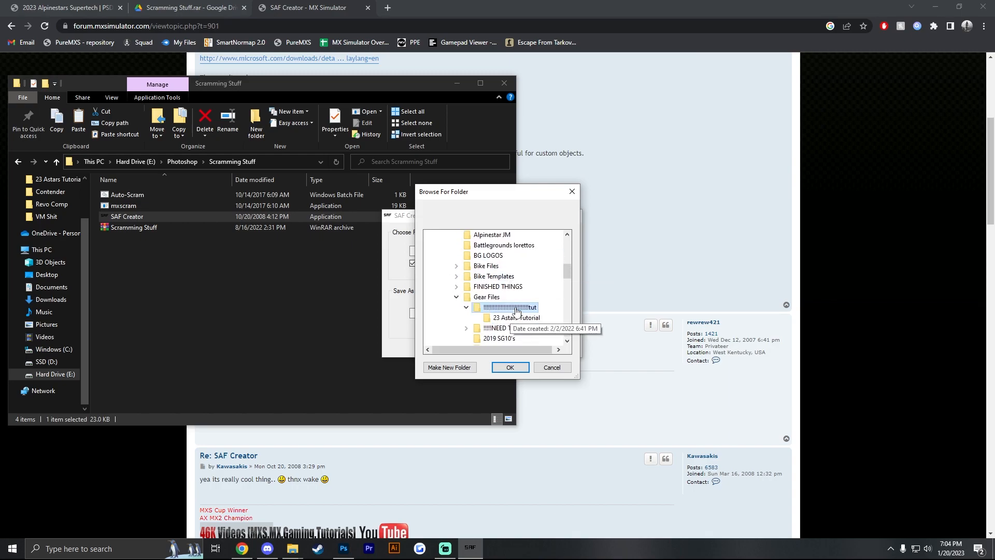
left_click(512, 368)
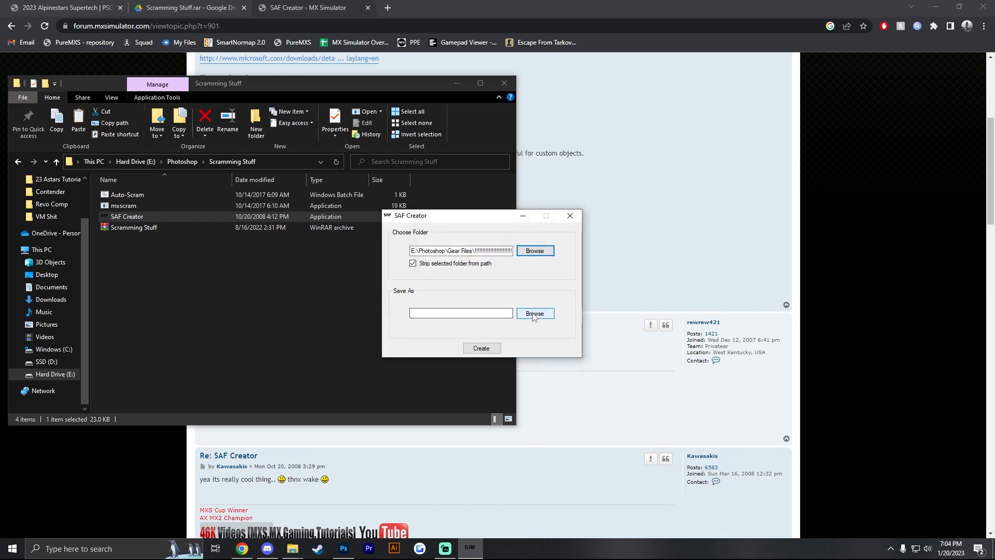
- Set the SAF to save on the Desktop with the file name 23 ASTARS 512
left_click(534, 313)
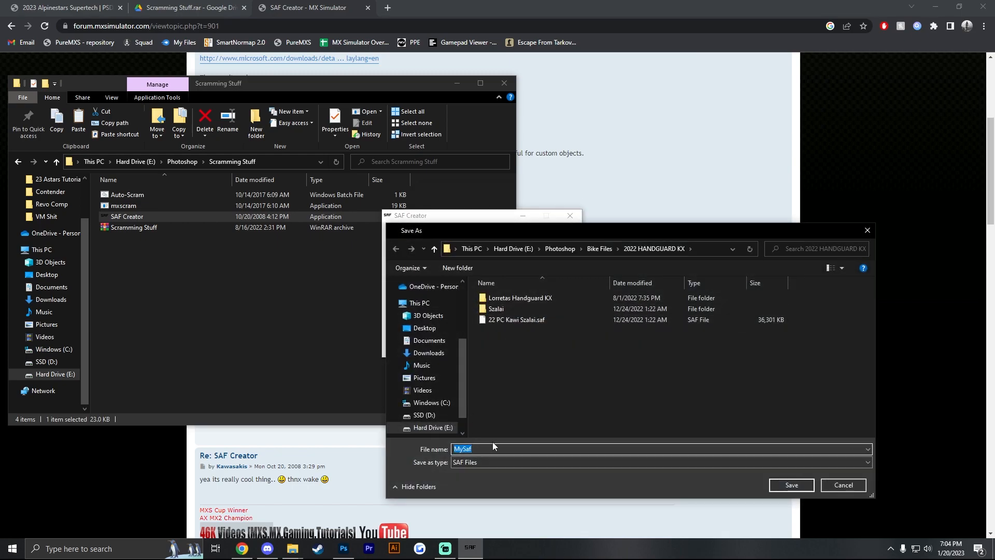
left_click(425, 327)
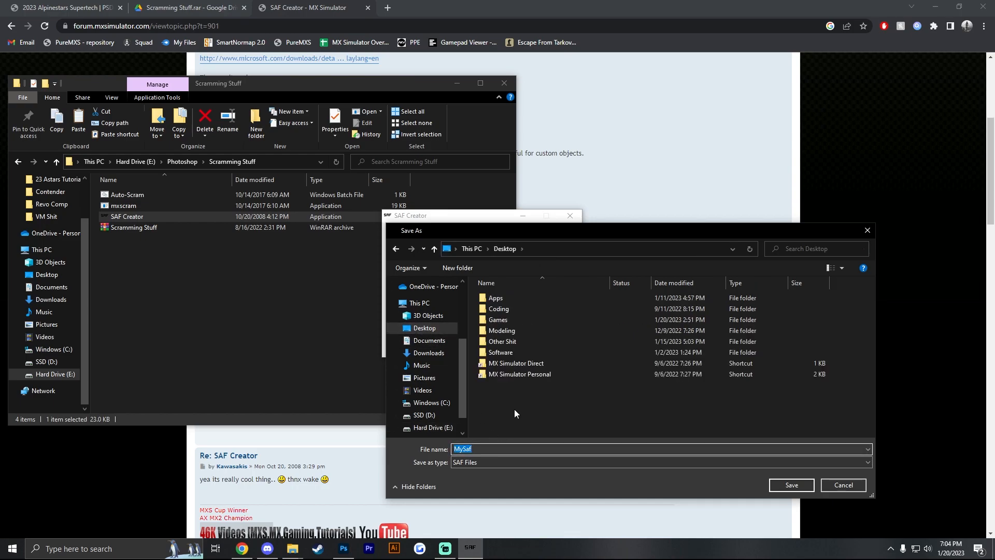
type("23 ASTARS 512")
left_click(789, 487)
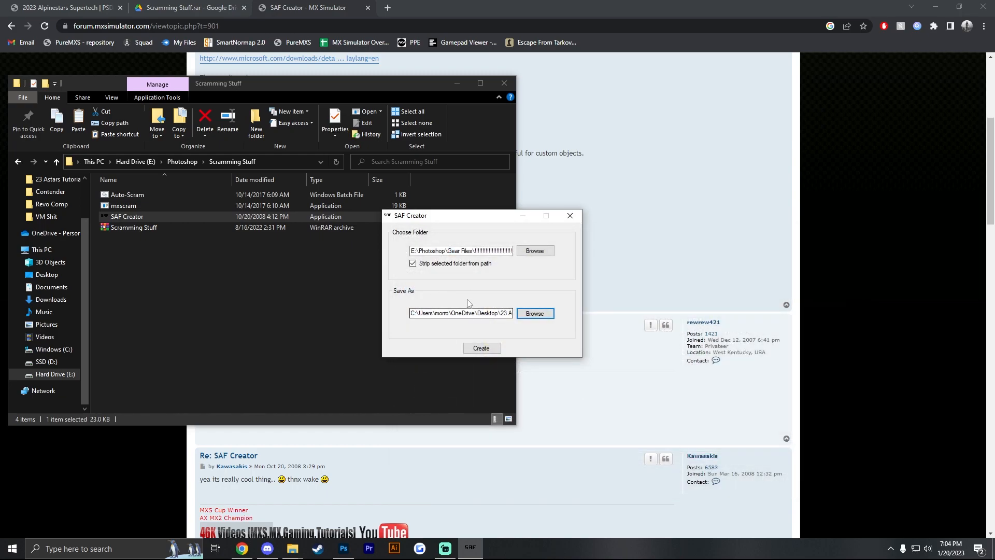
- Create the SAF file and close SAF Creator
left_click(476, 351)
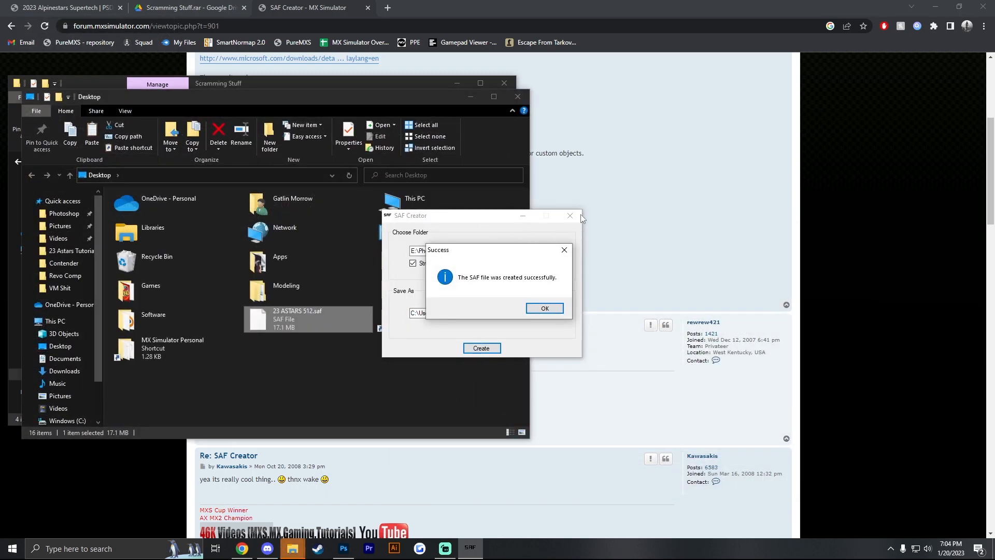
left_click(545, 308)
left_click(569, 215)
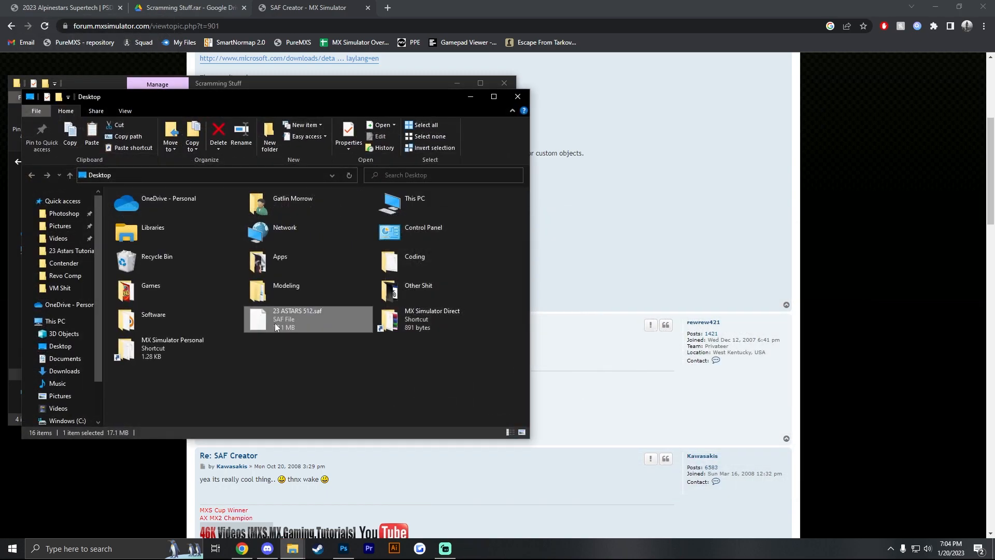
- Clear the windows off the desktop icons and move 23 ASTARS 512.saf into the MX Simulator Personal folder
left_click(936, 7)
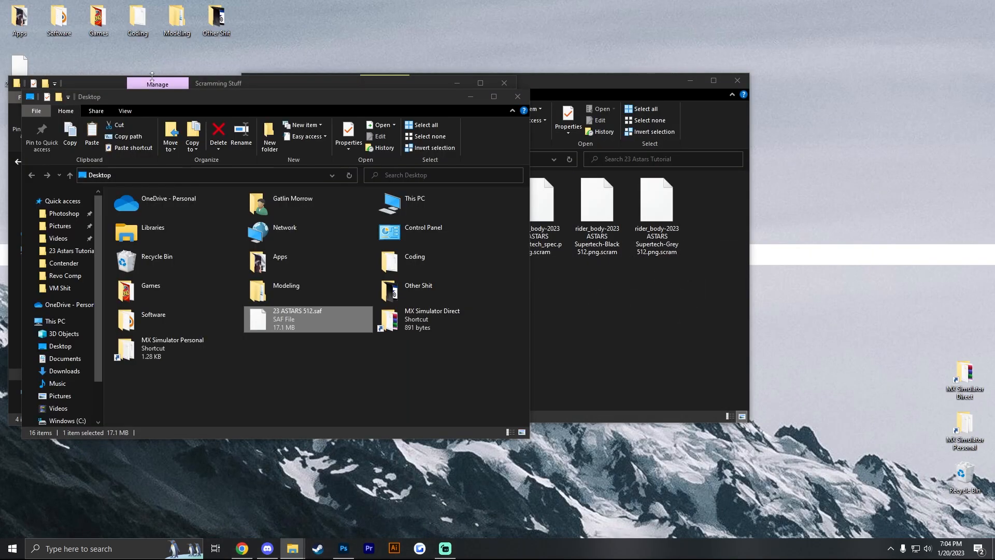
left_click_drag(196, 100, 333, 158)
left_click(659, 157)
left_click_drag(320, 86, 538, 199)
left_click_drag(471, 91, 504, 111)
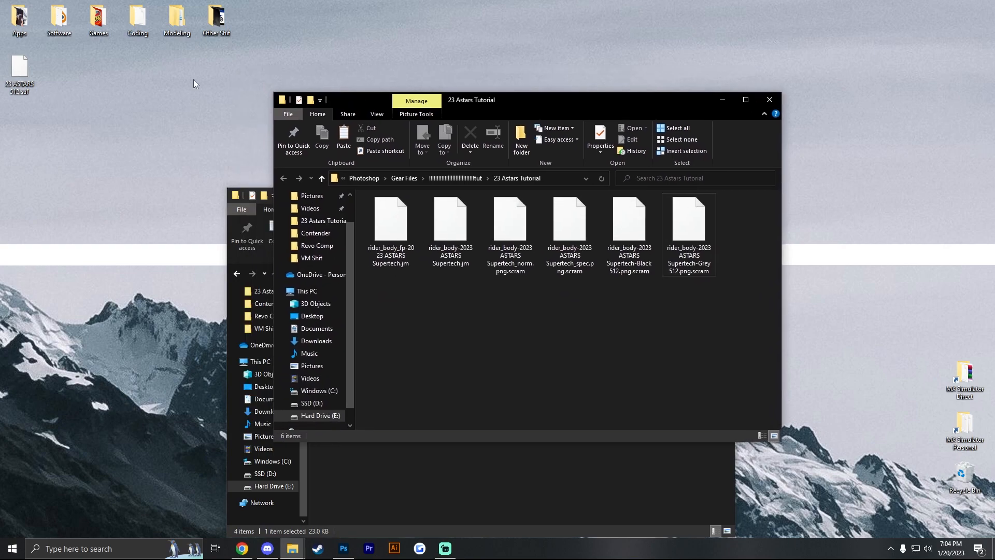
left_click_drag(19, 72, 963, 425)
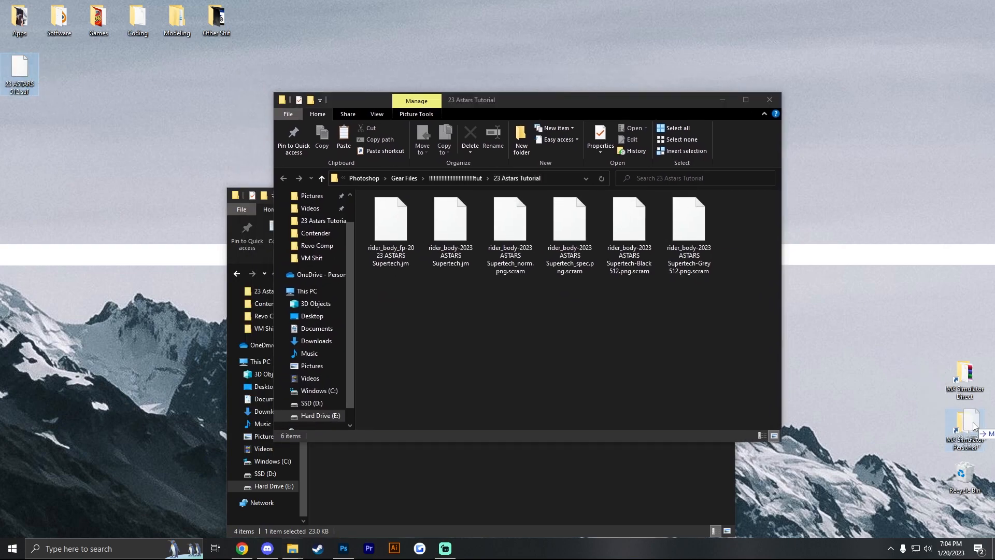
- Launch MX Simulator from the desktop Games folder and open its Bike Setup
double_click(98, 19)
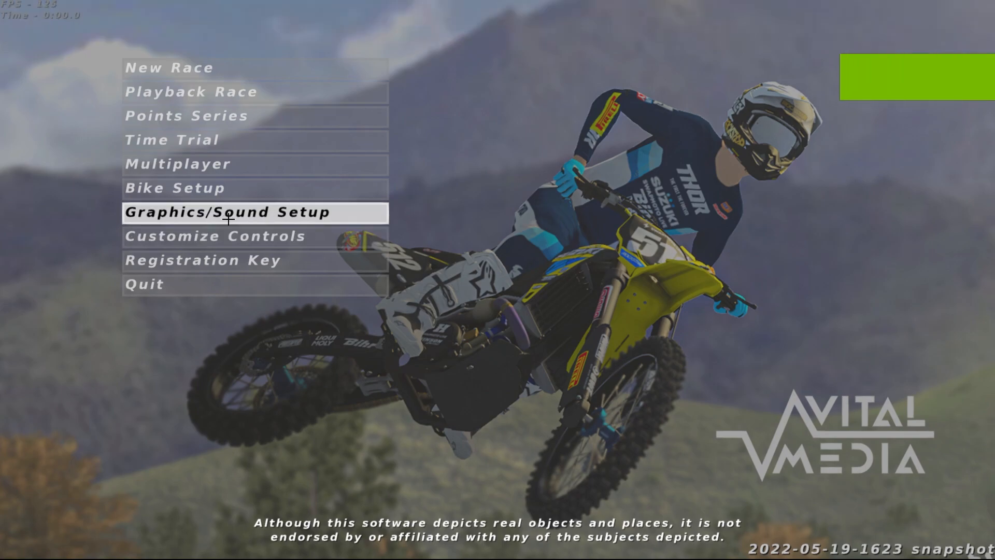
left_click(236, 195)
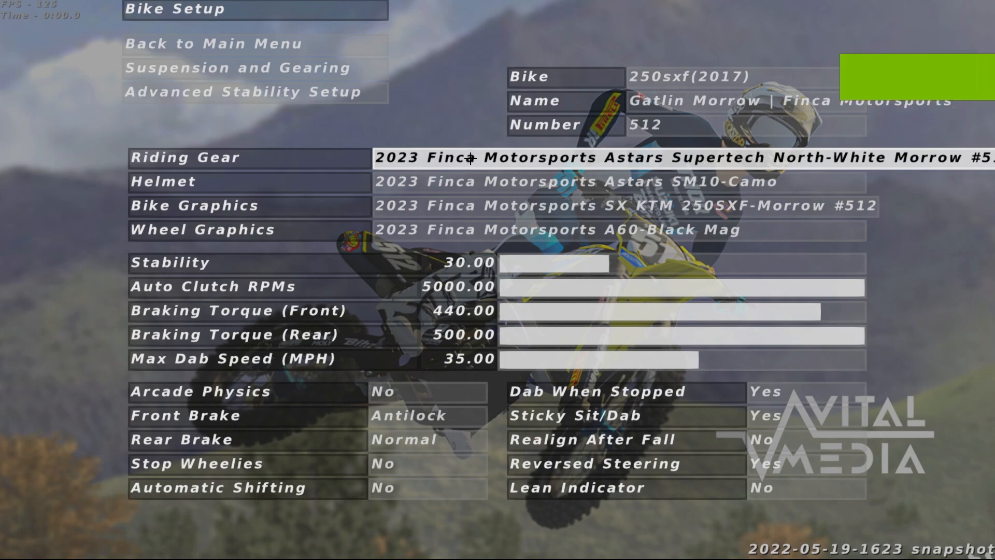
- Set the riding gear to 2023 ASTARS Supertech-Black 512 and load the 2023 Supercross Rd 03 - San Diego track
type("2023")
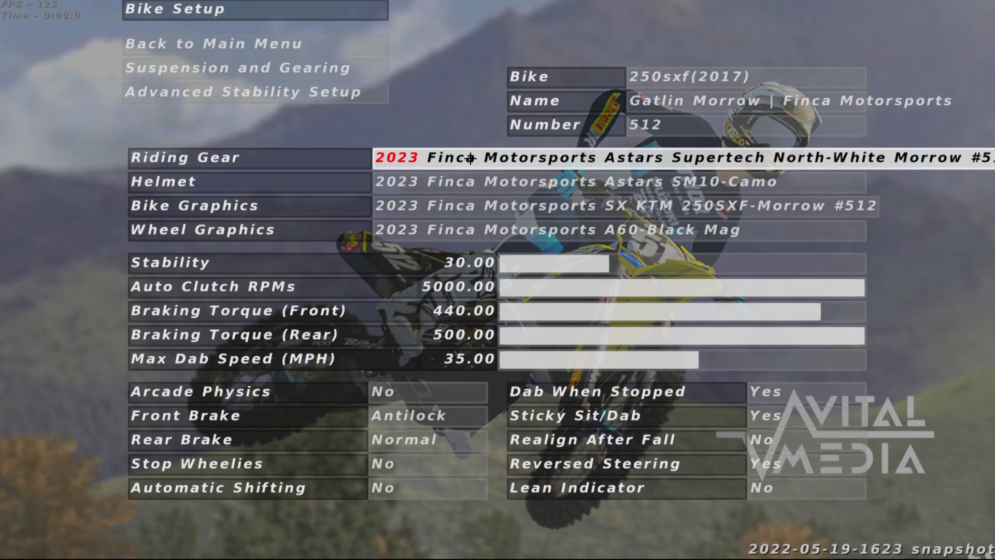
type(" asTARS Supertech-Black 512")
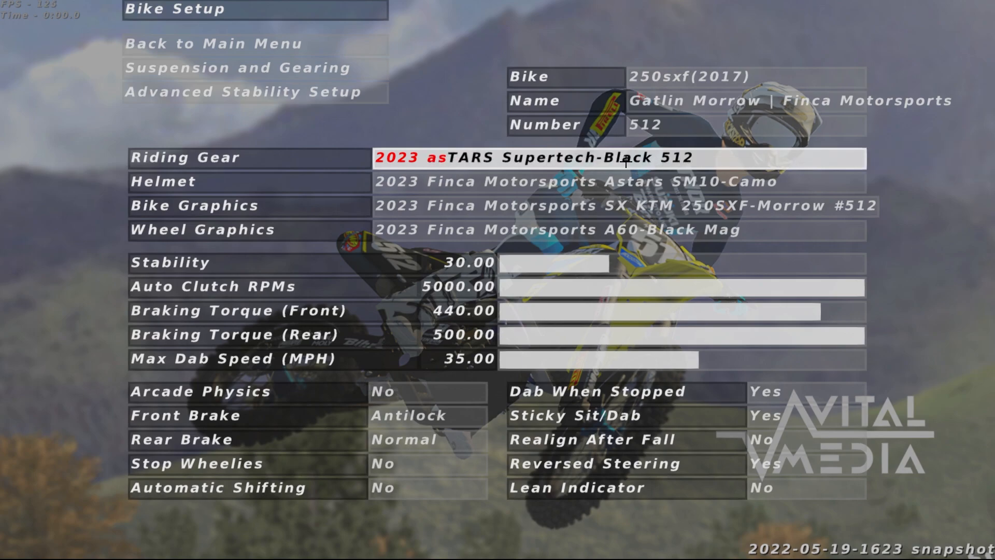
left_click(283, 43)
left_click(256, 60)
left_click(232, 71)
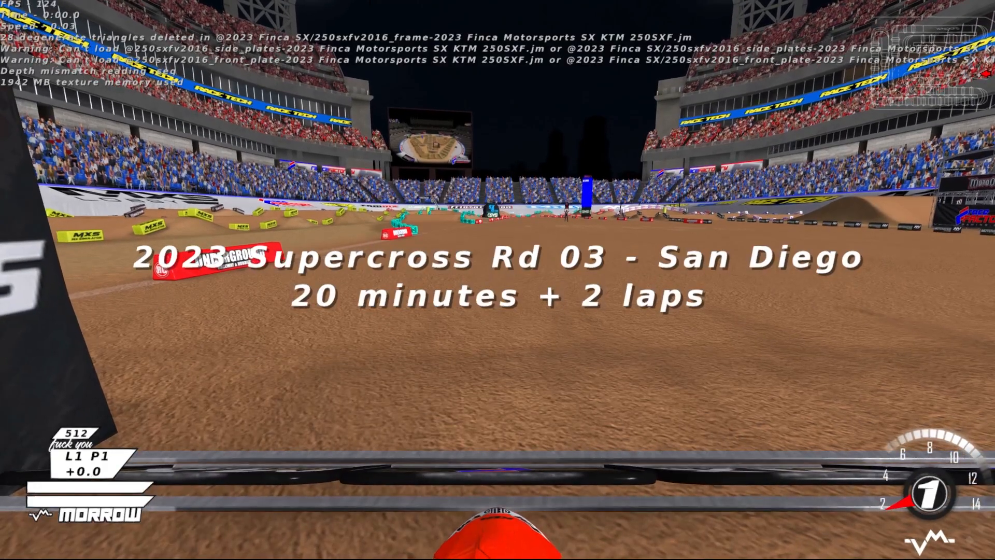
- Switch to an outside camera and examine the custom gear's back print, sleeves and pants on the rider from several angles
key("c")
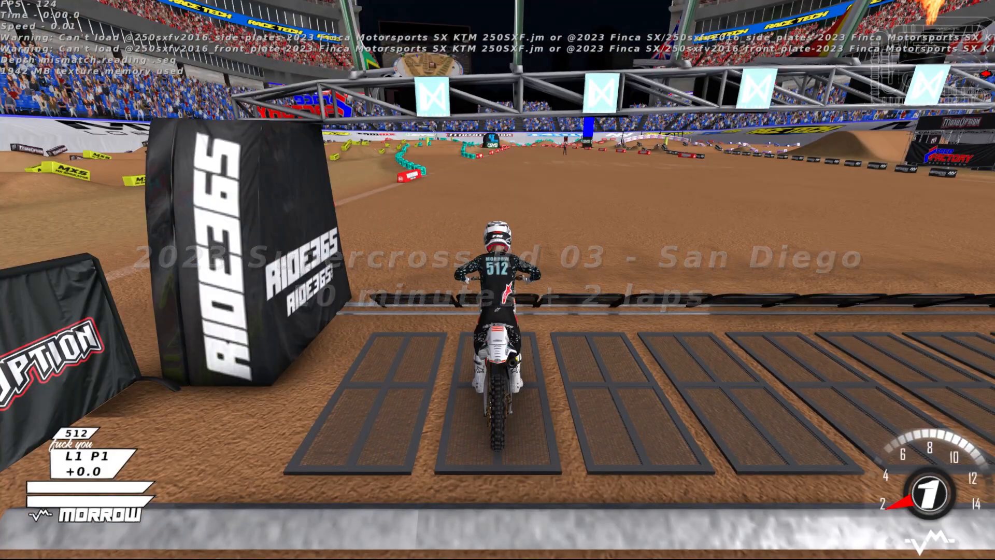
key("c")
key("Down")
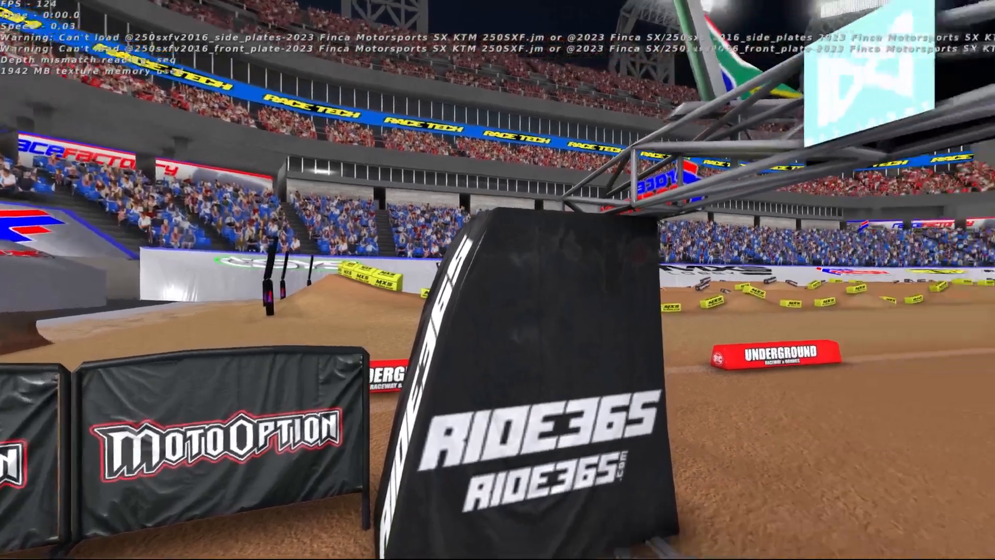
key("Up")
key("Up")
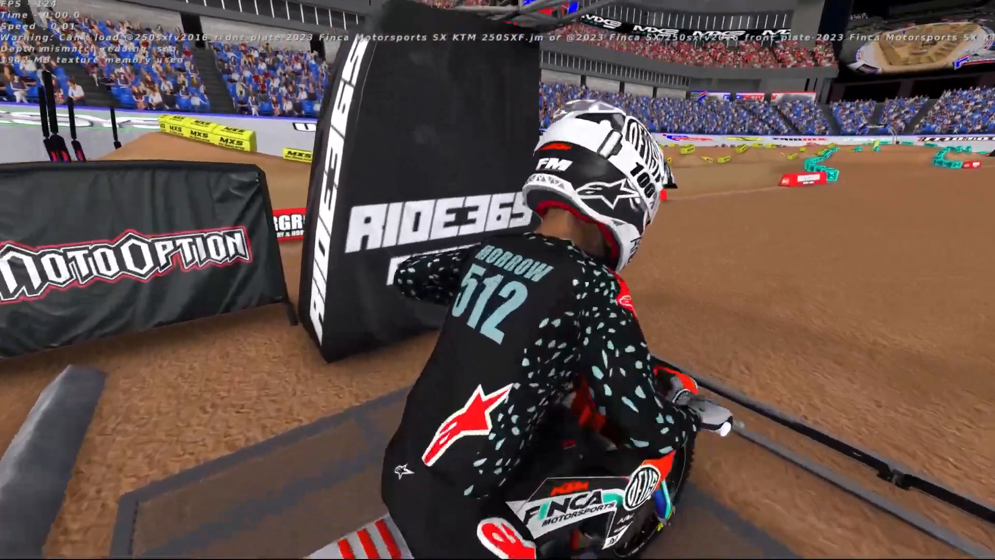
key("Down")
key("Up")
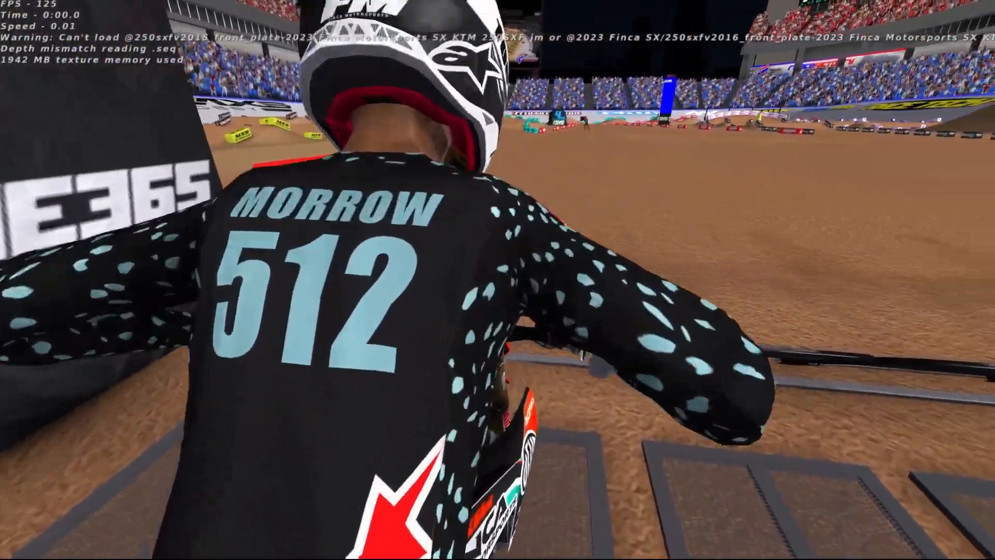
key("Down")
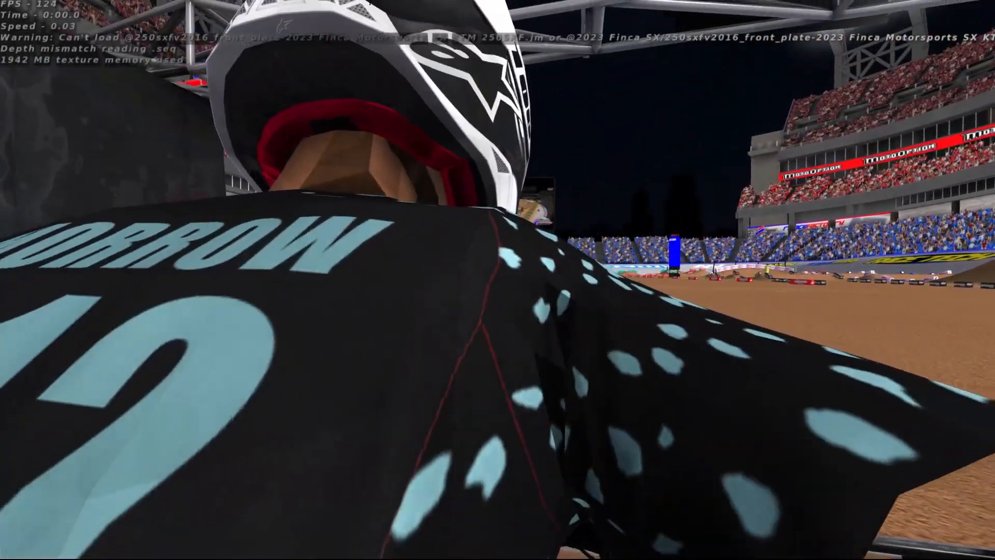
key("Up")
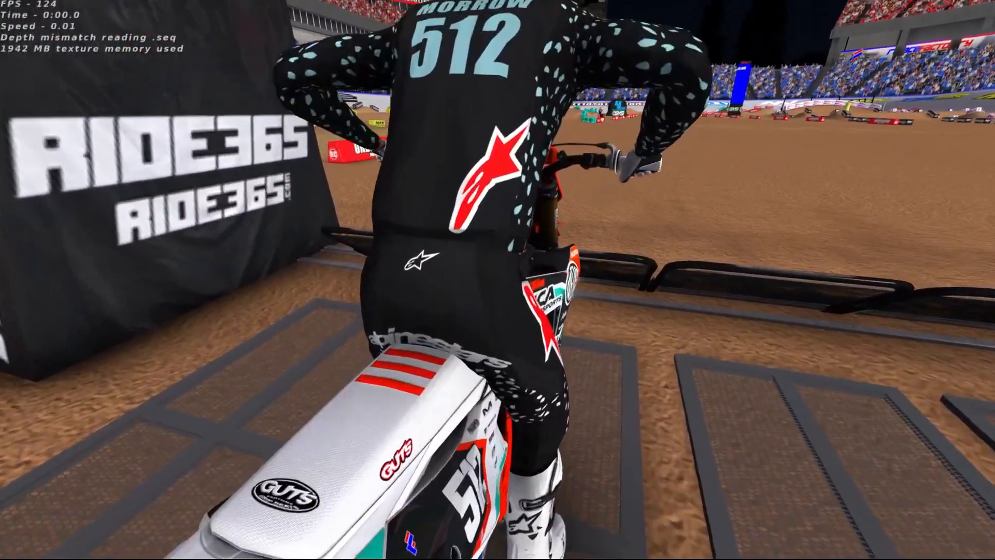
key("Down")
key("Up")
key("Down")
key("Down")
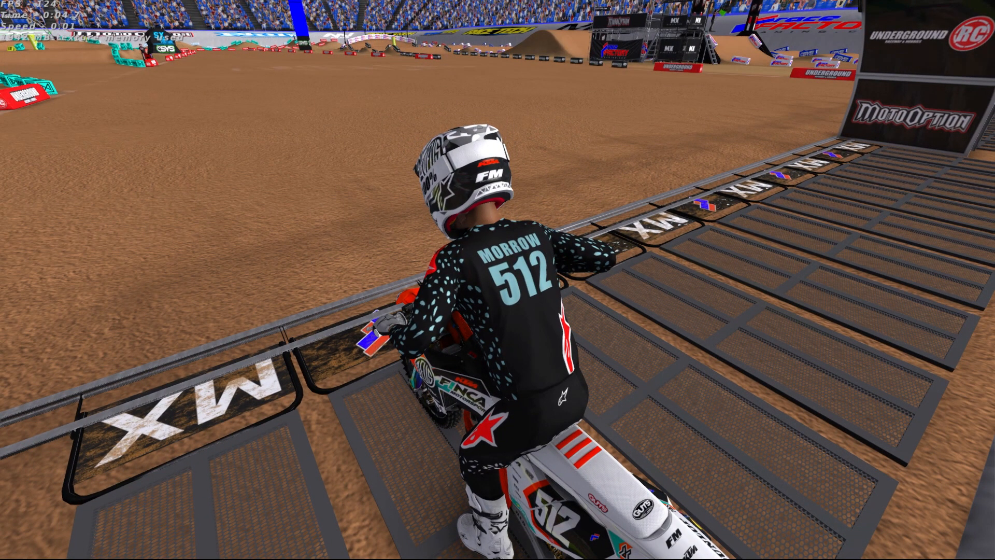
- Quit MX Simulator and bring the Games folder window to the front on the desktop
key("Escape")
left_click(305, 283)
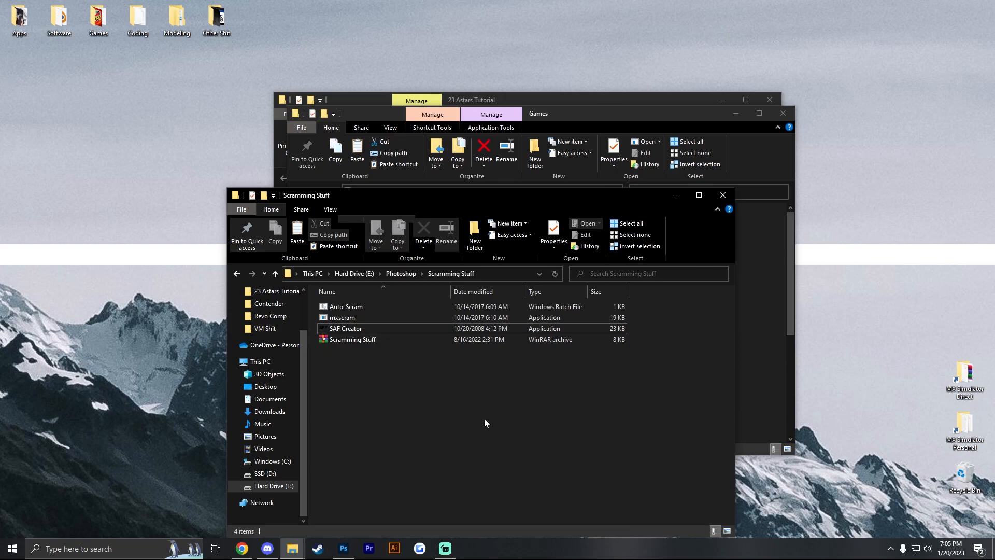
left_click(752, 284)
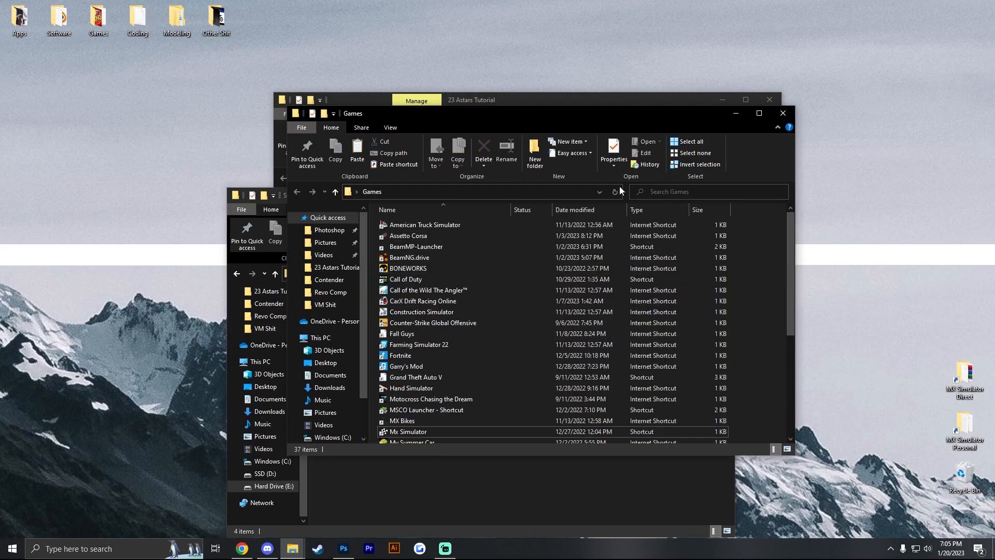